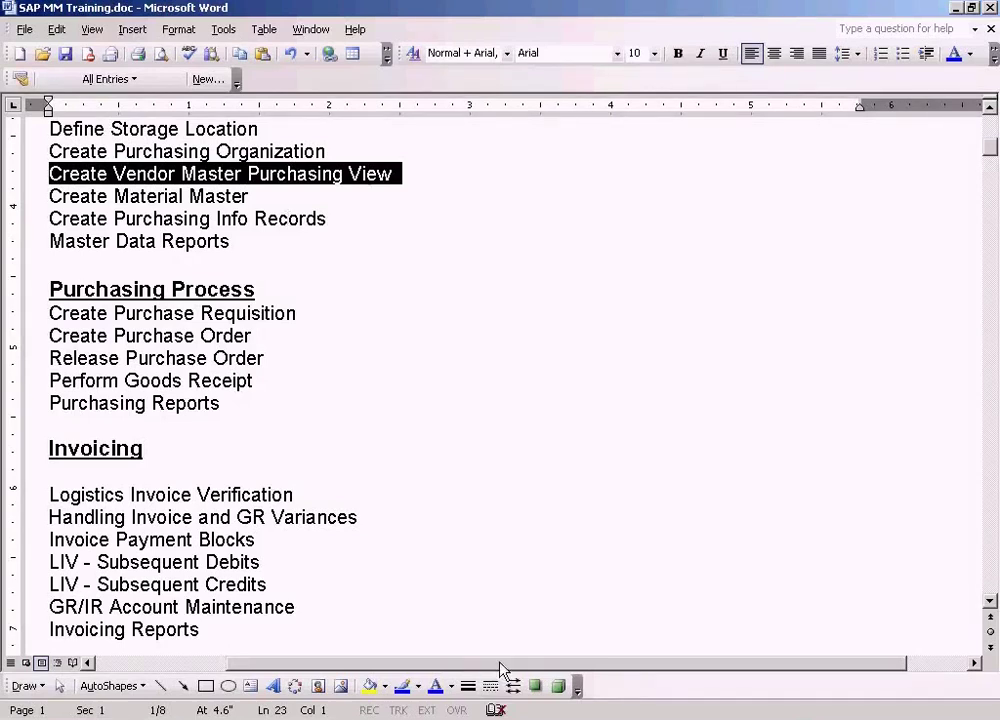
Switch to SAP's Create Vendor: Purchasing data session and exit the vendor record without saving the data.
left_click(518, 718)
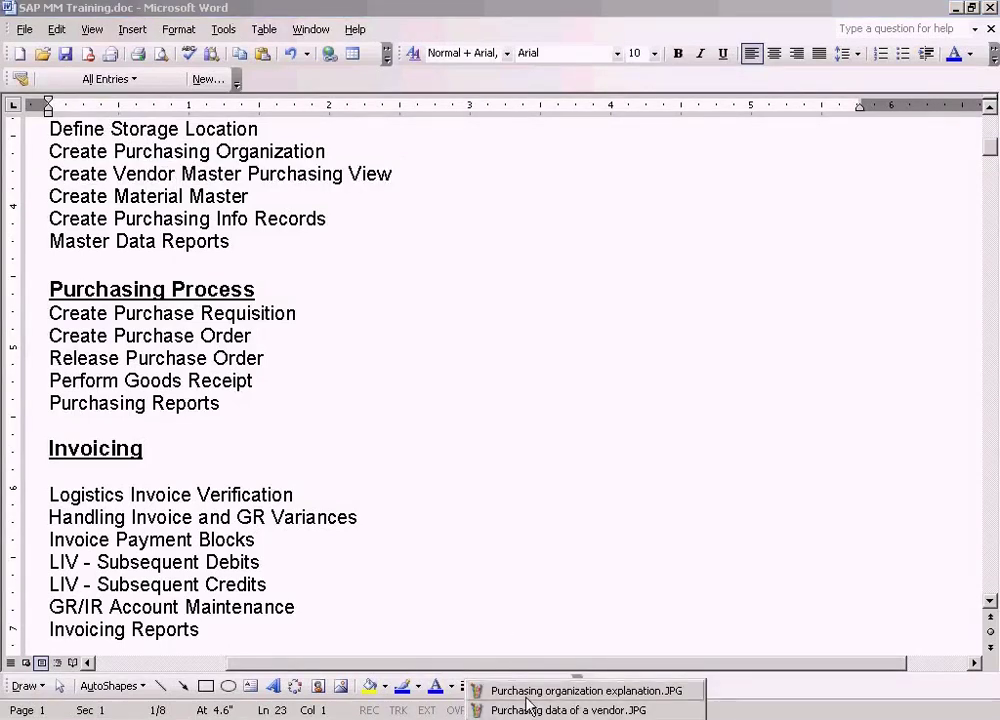
left_click(527, 710)
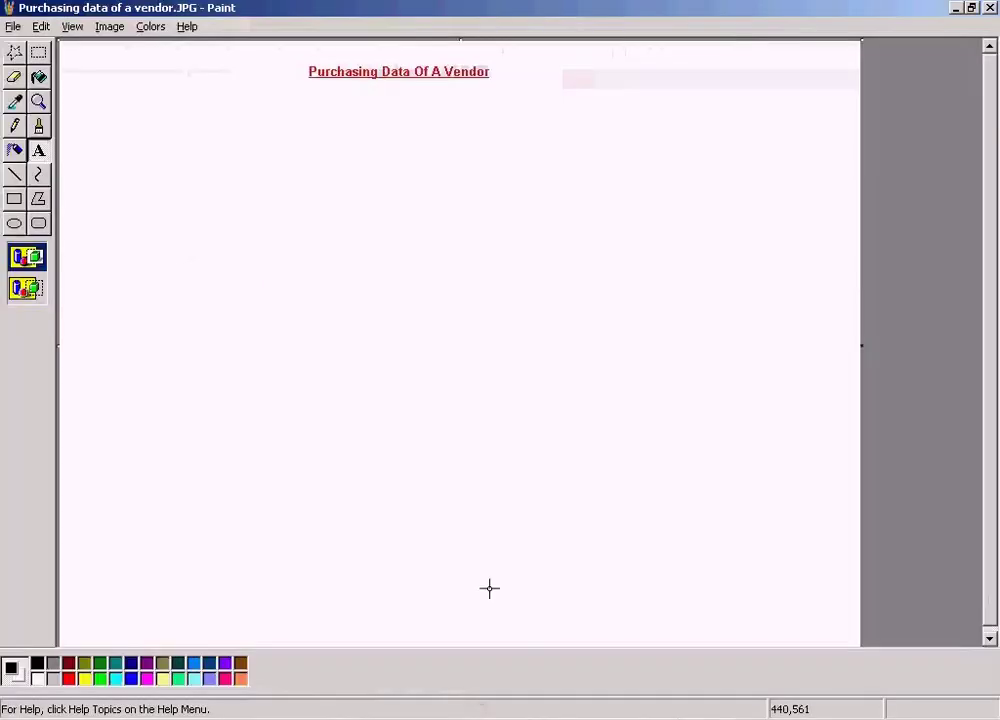
left_click(420, 716)
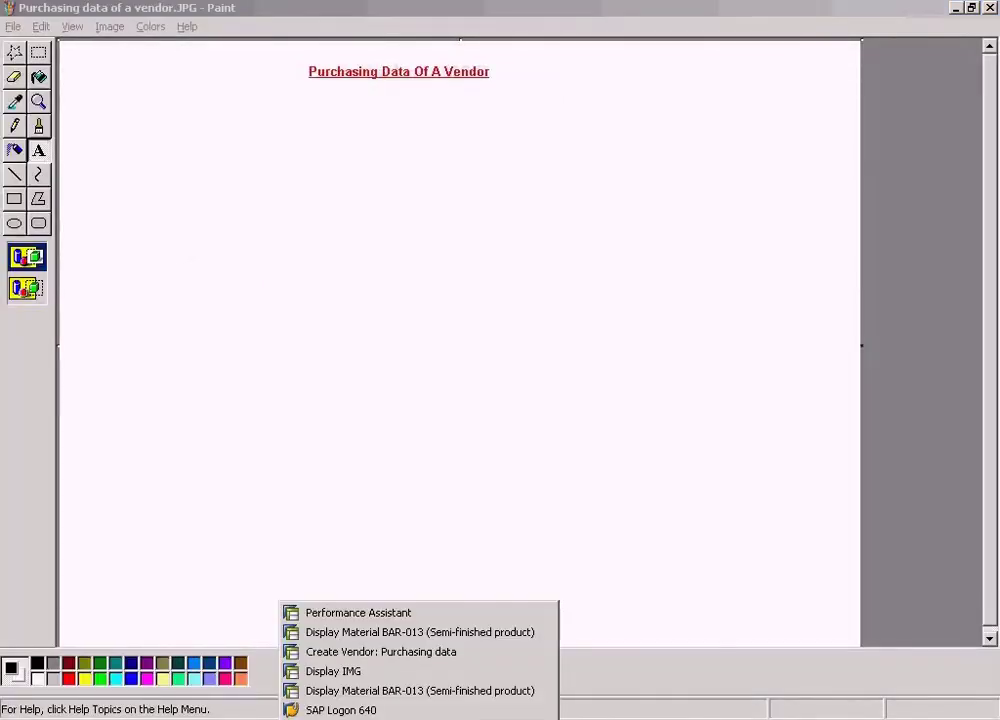
left_click(366, 652)
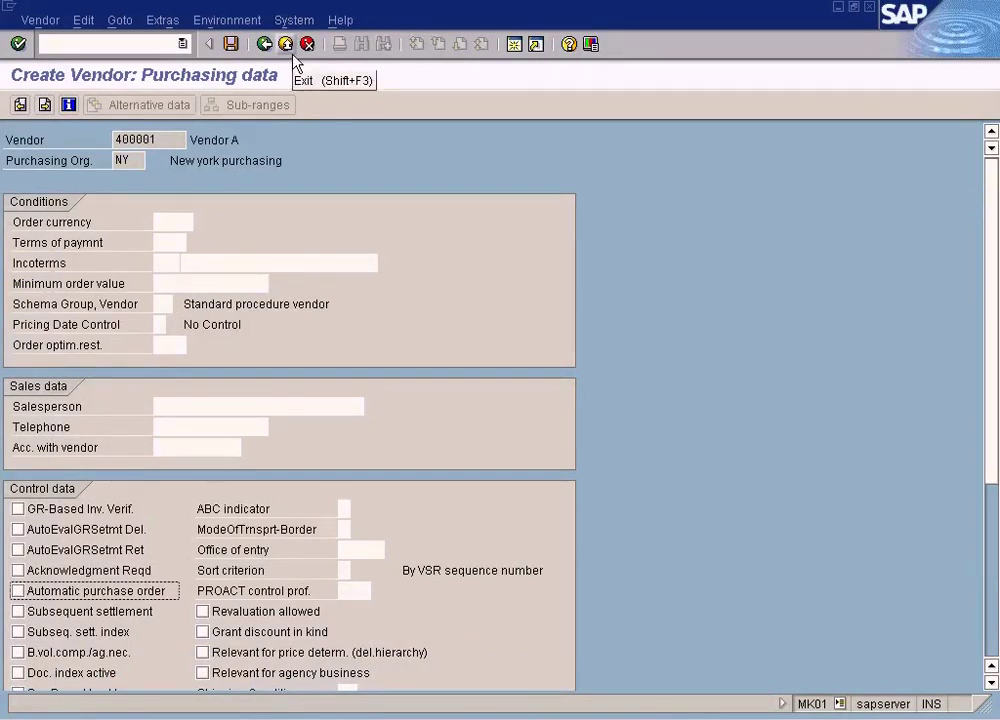
left_click(286, 46)
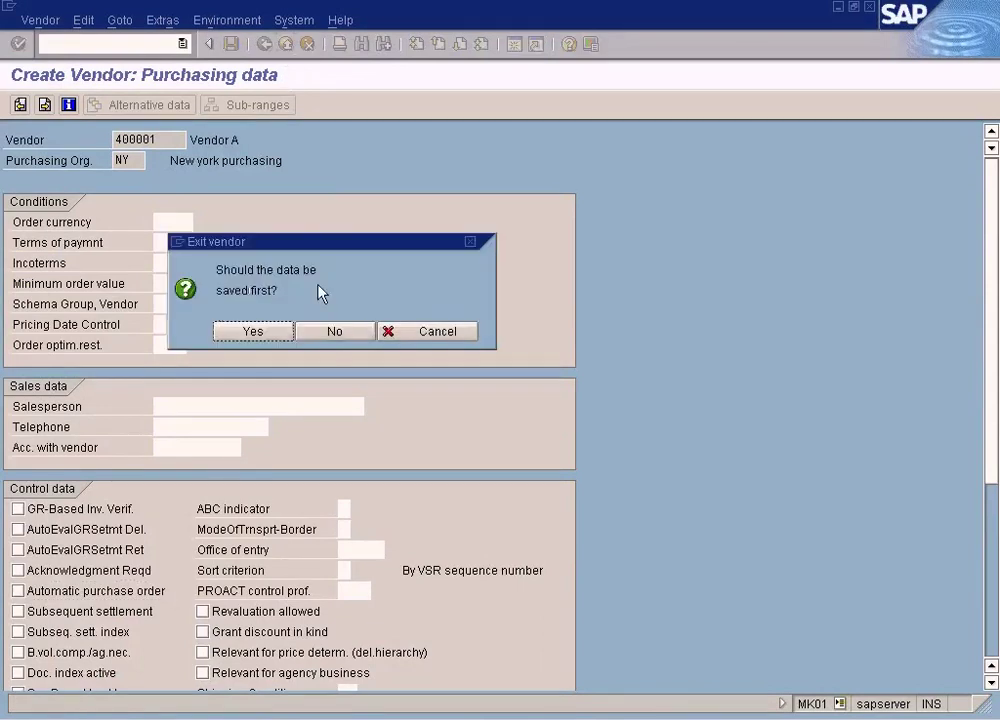
left_click(324, 330)
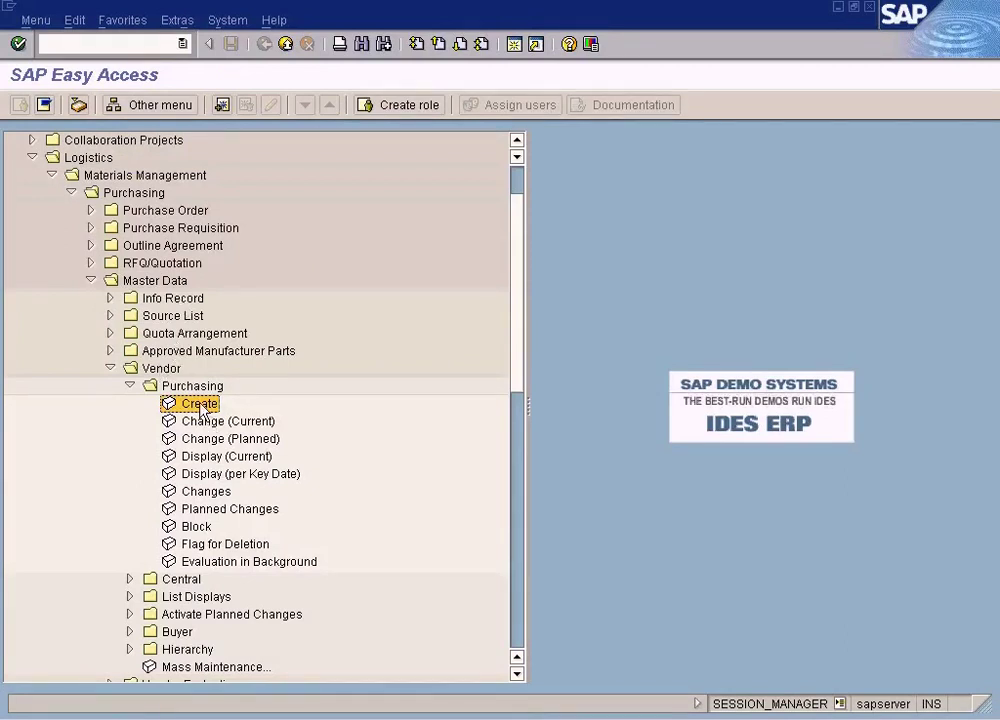
Start the Create transaction for purchasing vendors under Logistics, Materials Management, Purchasing, Master Data, Vendor, Purchasing.
left_click(145, 177)
left_click(143, 194)
left_click(150, 283)
left_click(160, 368)
left_click(192, 386)
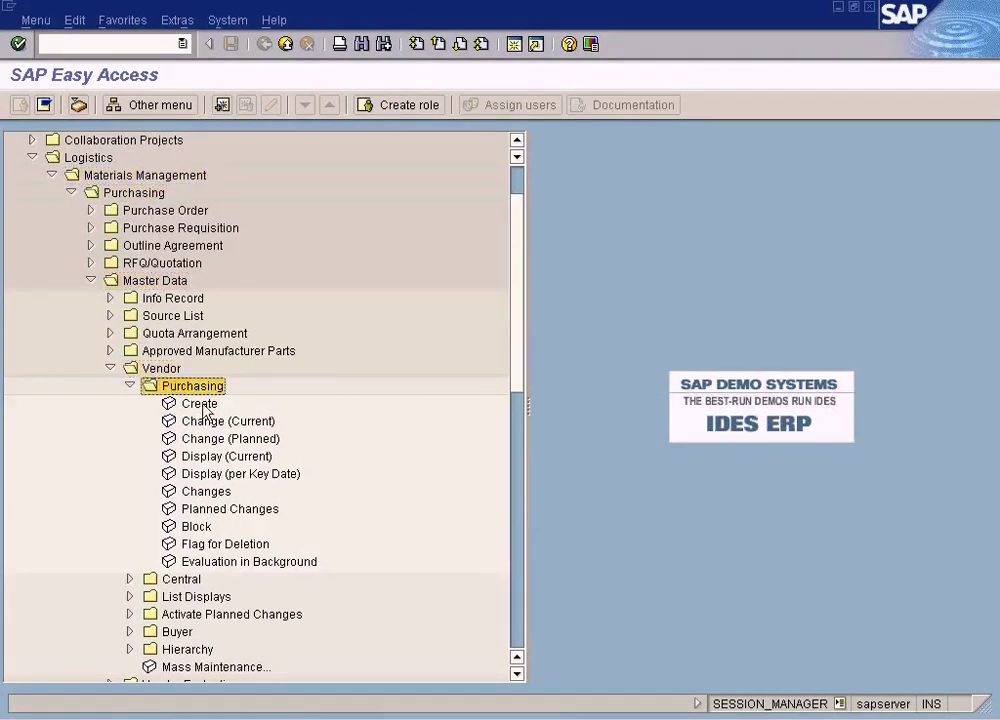
left_click(200, 404)
double_click(200, 408)
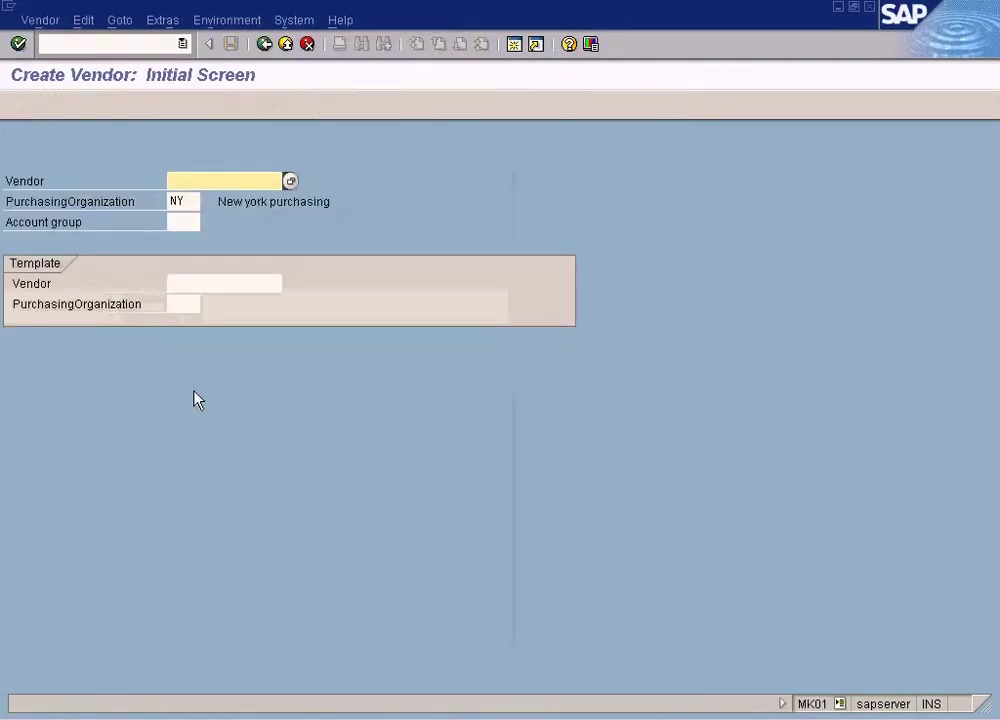
Look up the vendors of company code SUN, pick Vendor A and open its purchasing data.
left_click(289, 182)
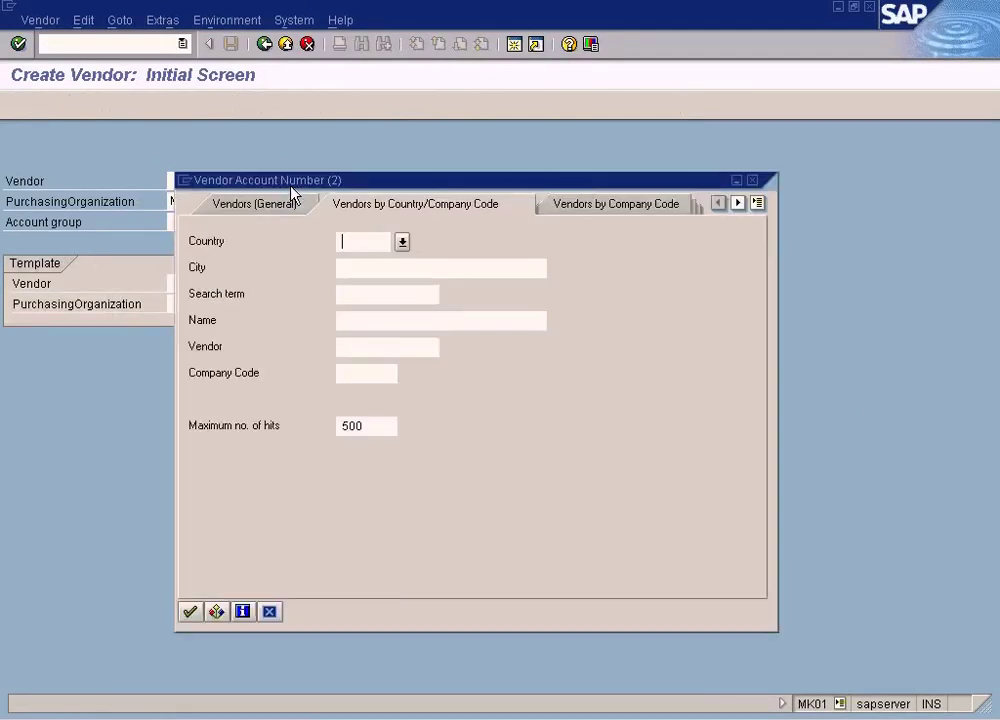
left_click(371, 376)
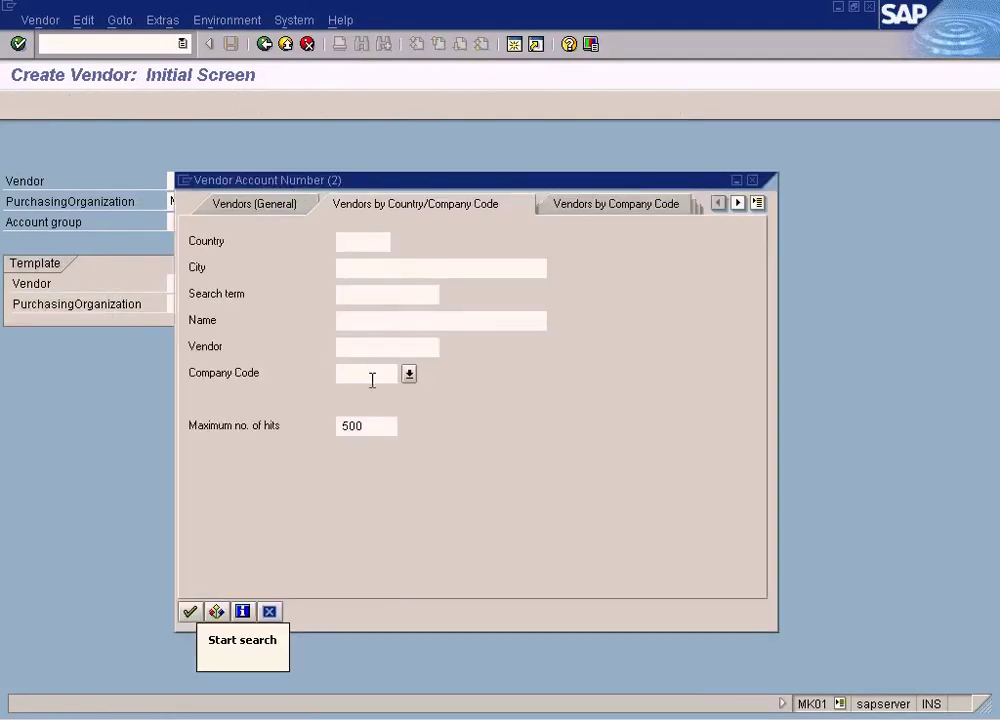
type("su")
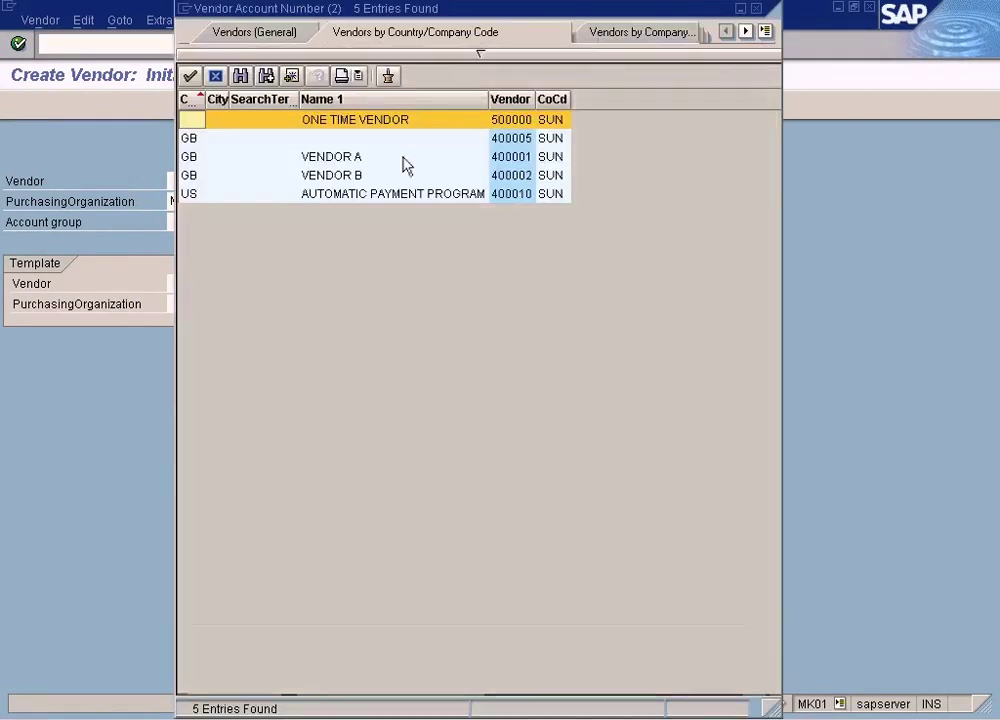
left_click(420, 160)
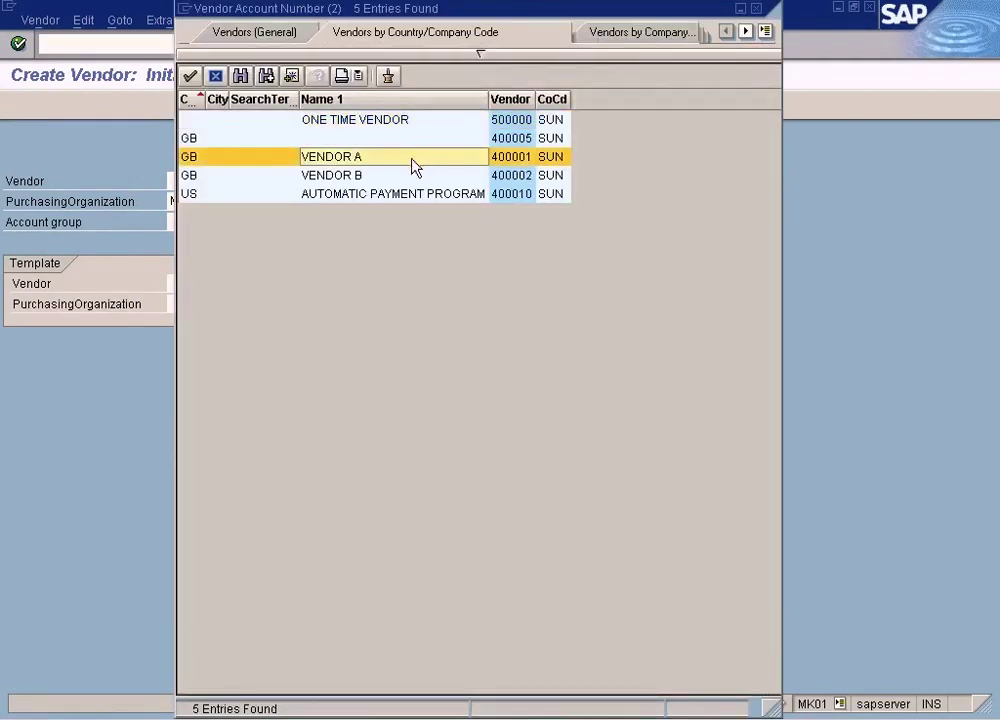
double_click(416, 162)
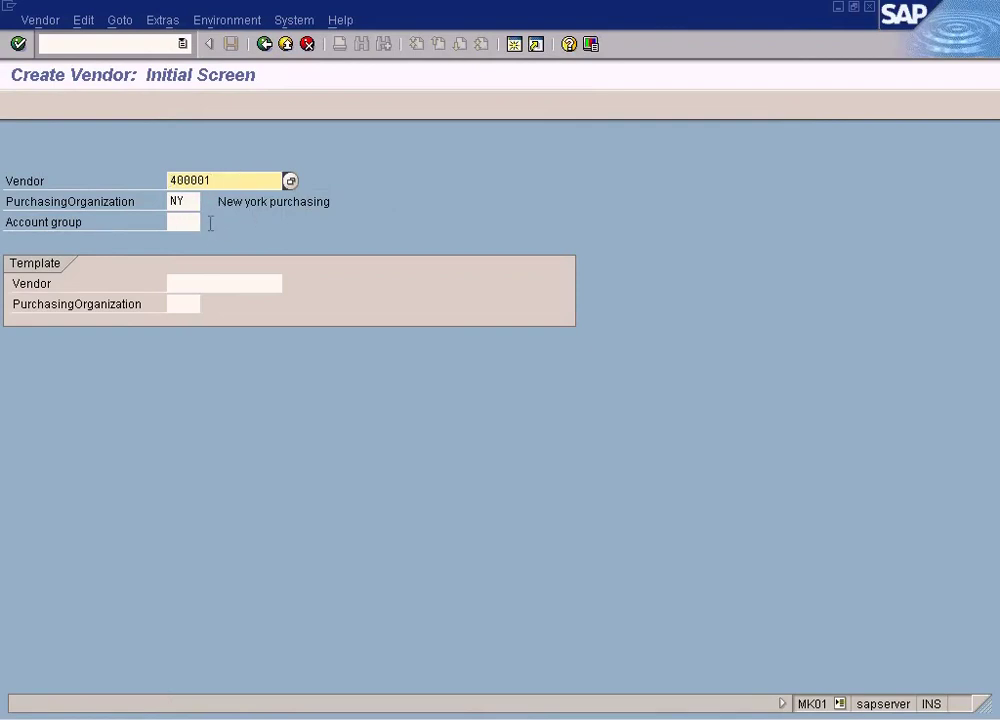
key("Return")
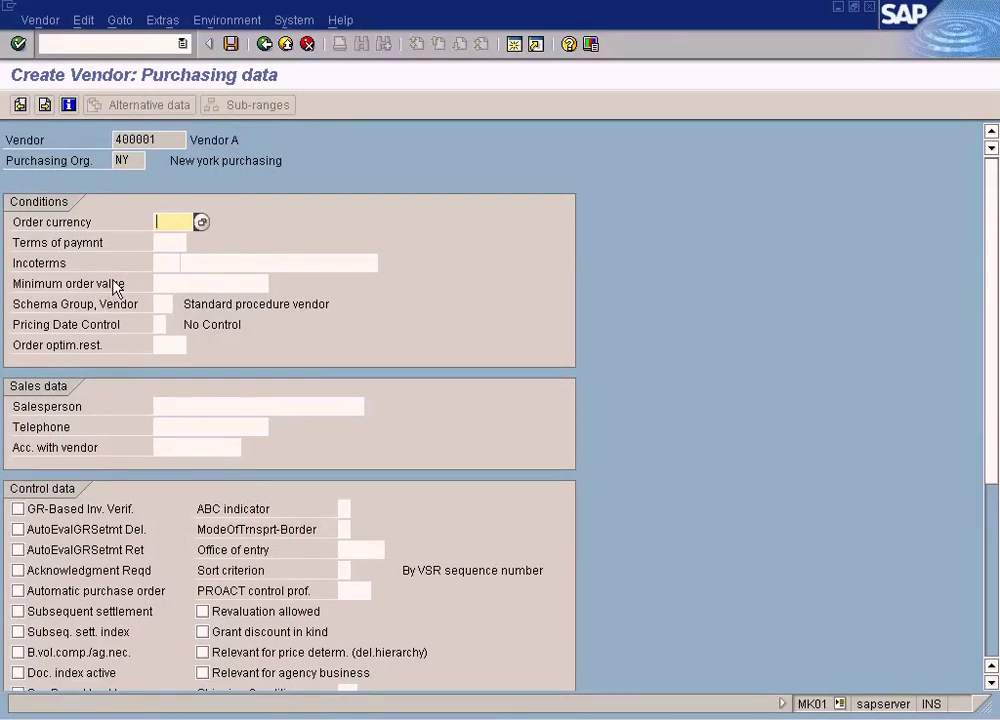
Examine the Conditions and Sales data fields of Vendor A, including order currency, payment terms, Incoterms and minimum order value.
left_click(174, 243)
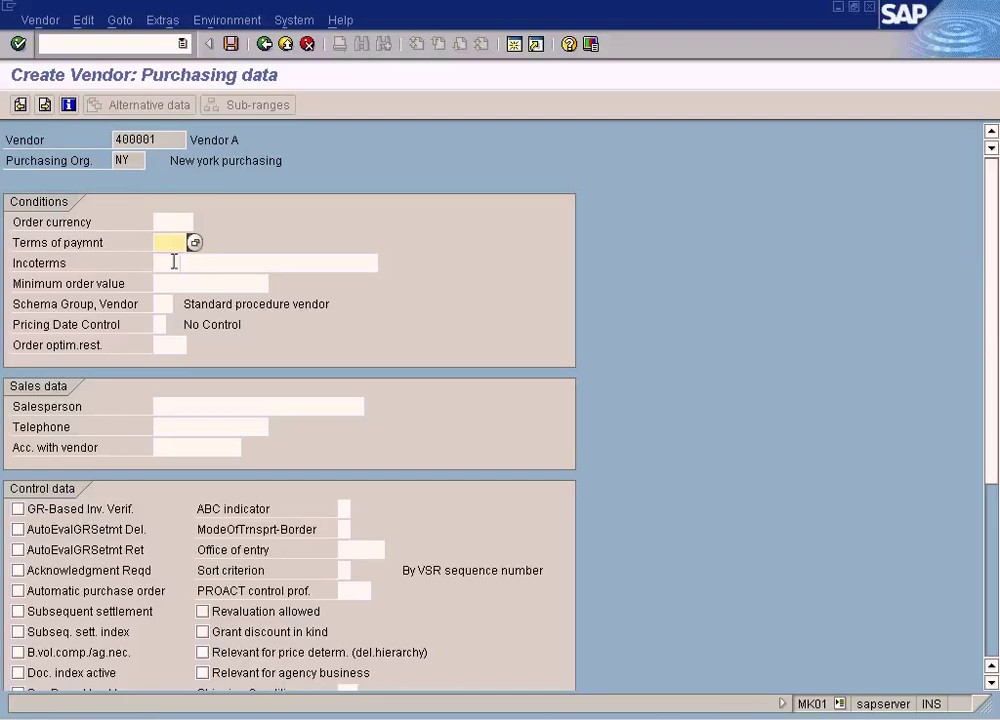
left_click(174, 262)
left_click(173, 288)
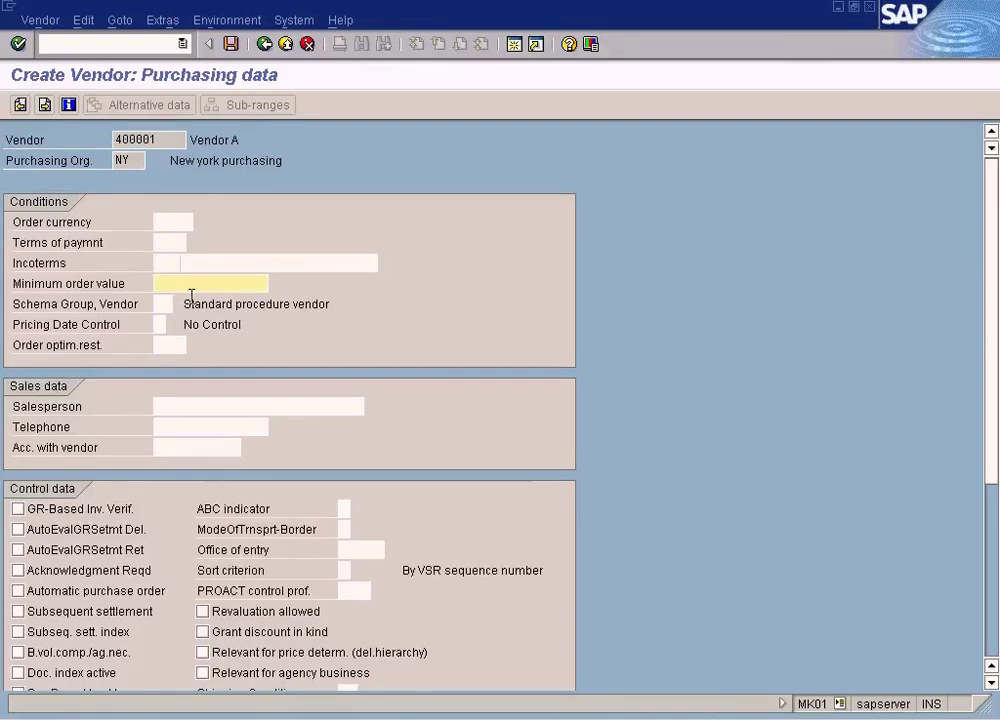
key("Tab")
key("Tab")
key("Tab")
key("Tab")
key("Tab")
key("Tab")
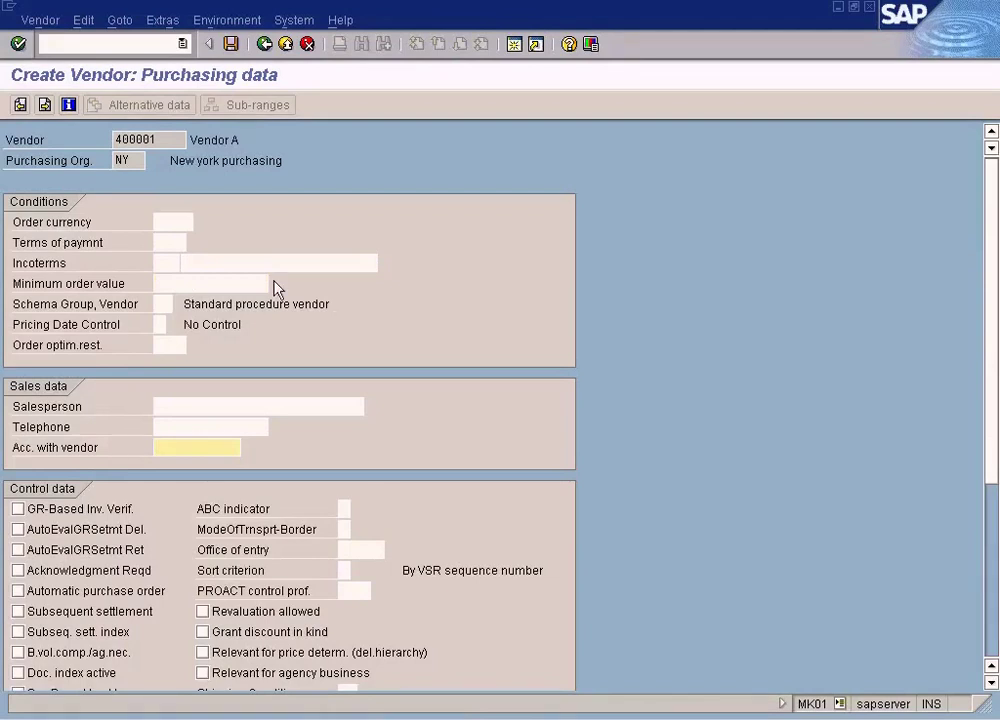
left_click(176, 221)
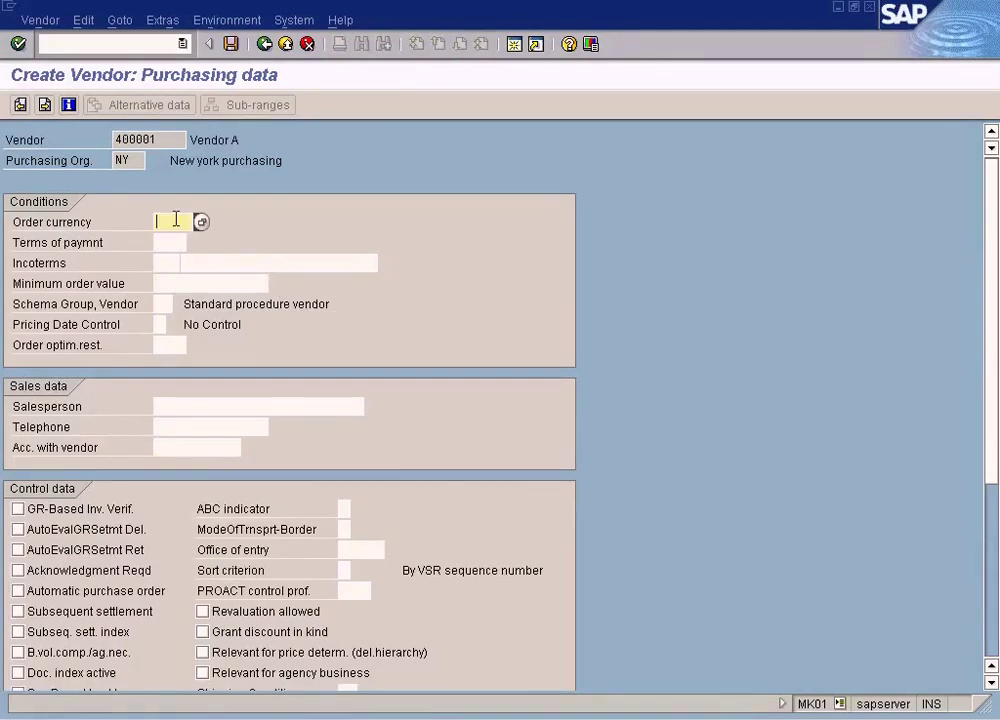
left_click(172, 241)
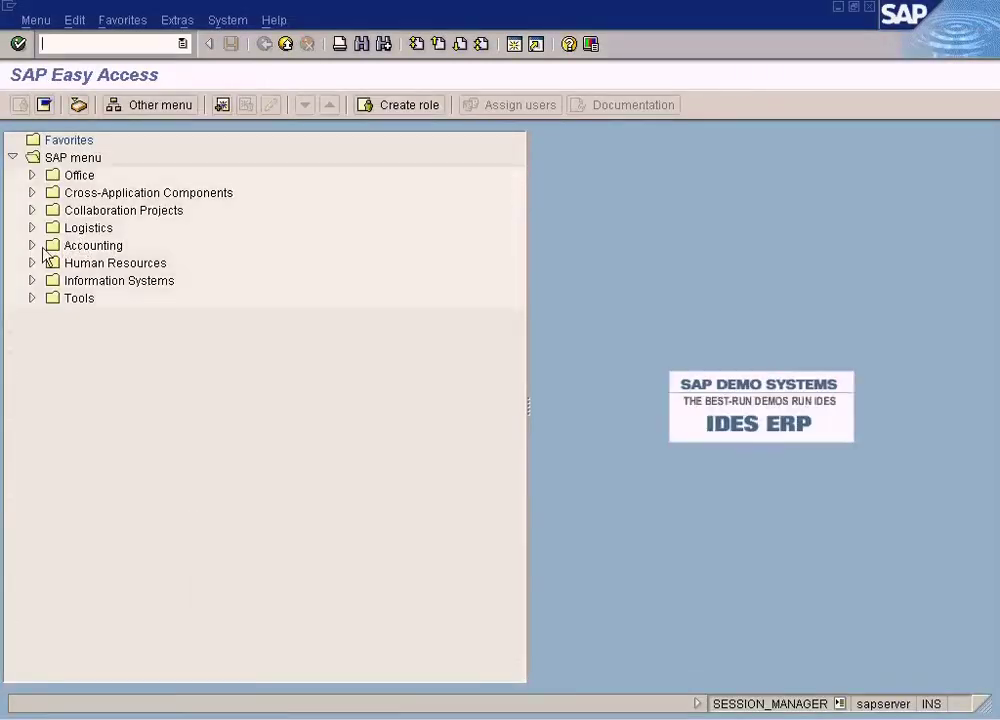
Start the Display vendor transaction under Accounting, Financial Accounting, Accounts Payable, Master Records.
left_click(32, 247)
left_click(52, 264)
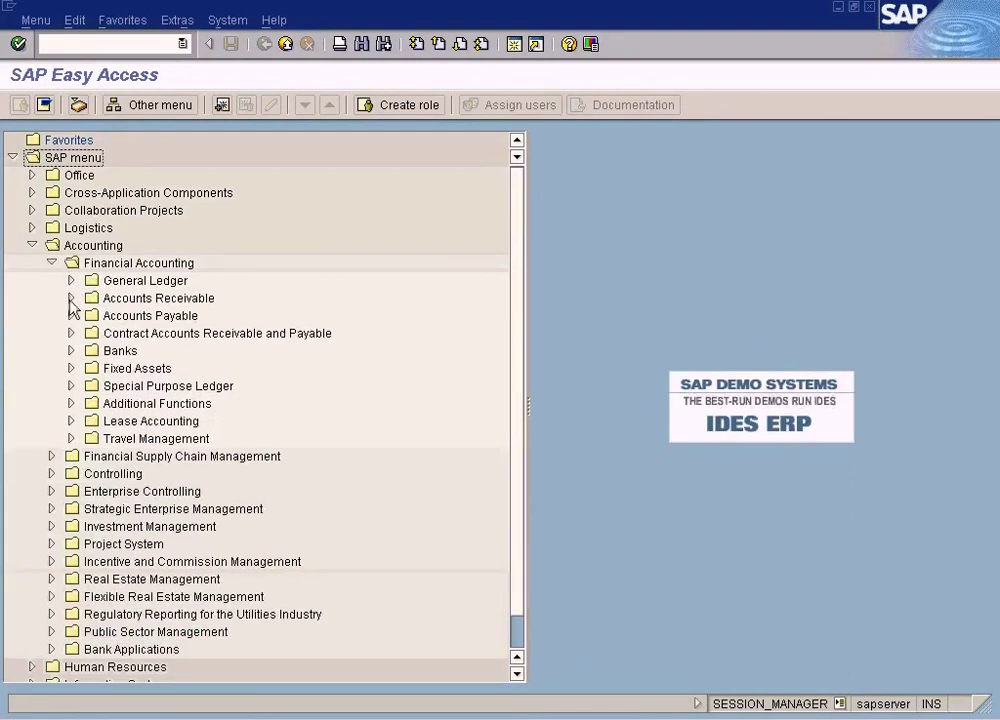
left_click(72, 316)
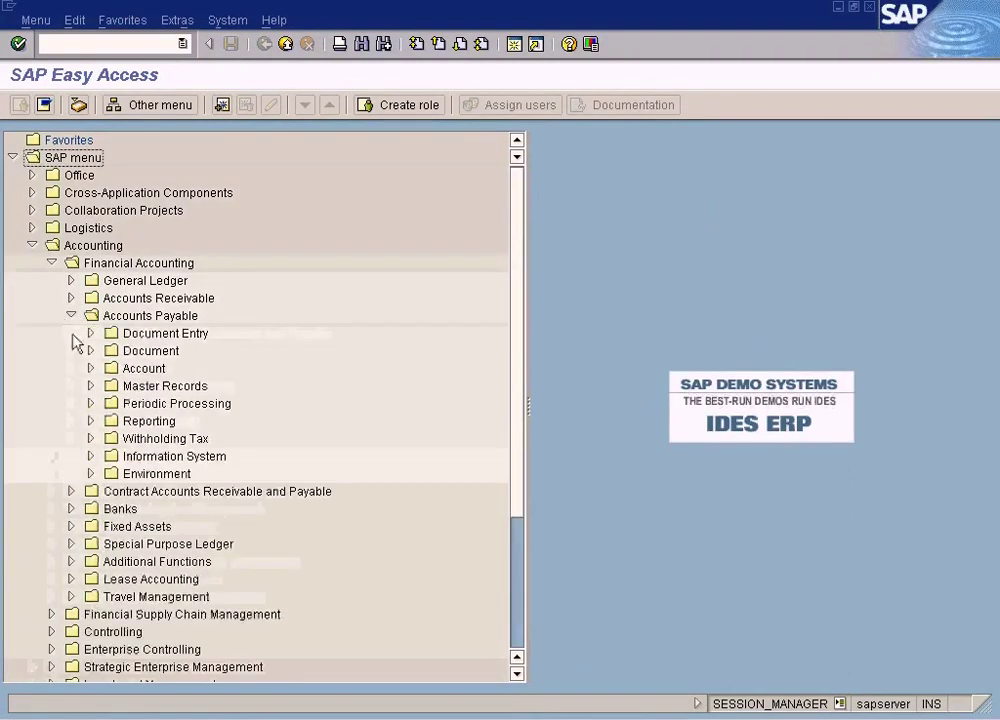
left_click(90, 385)
left_click(161, 440)
double_click(161, 440)
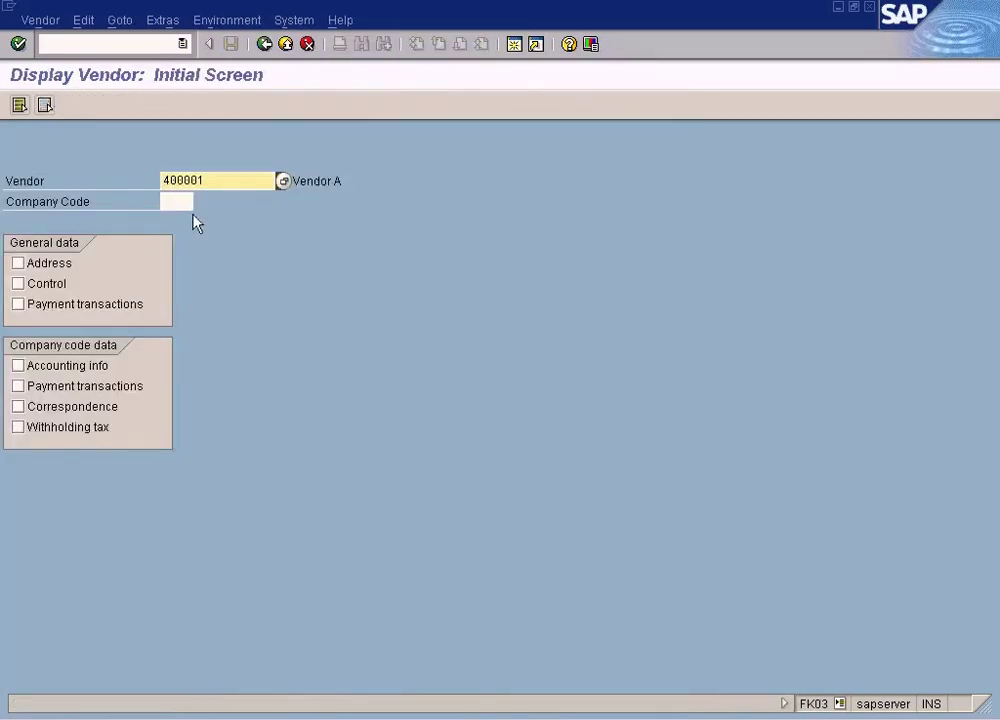
Display Vendor A for company code SUN with all views selected, and review each view up to the payment terms in Payment transactions Accounting.
left_click(177, 201)
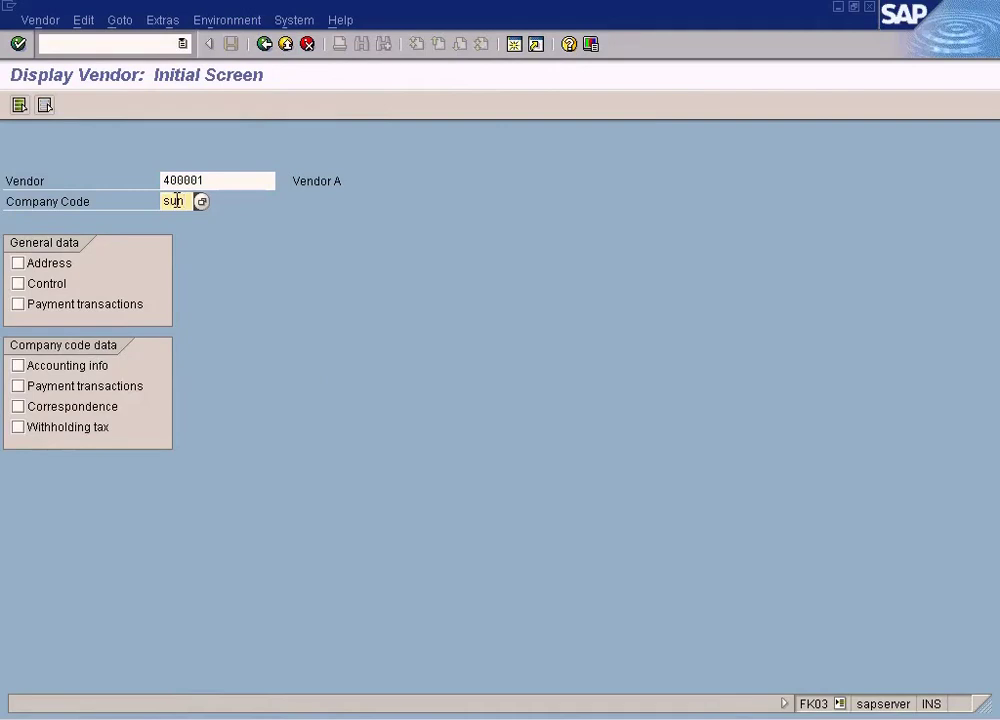
left_click(19, 105)
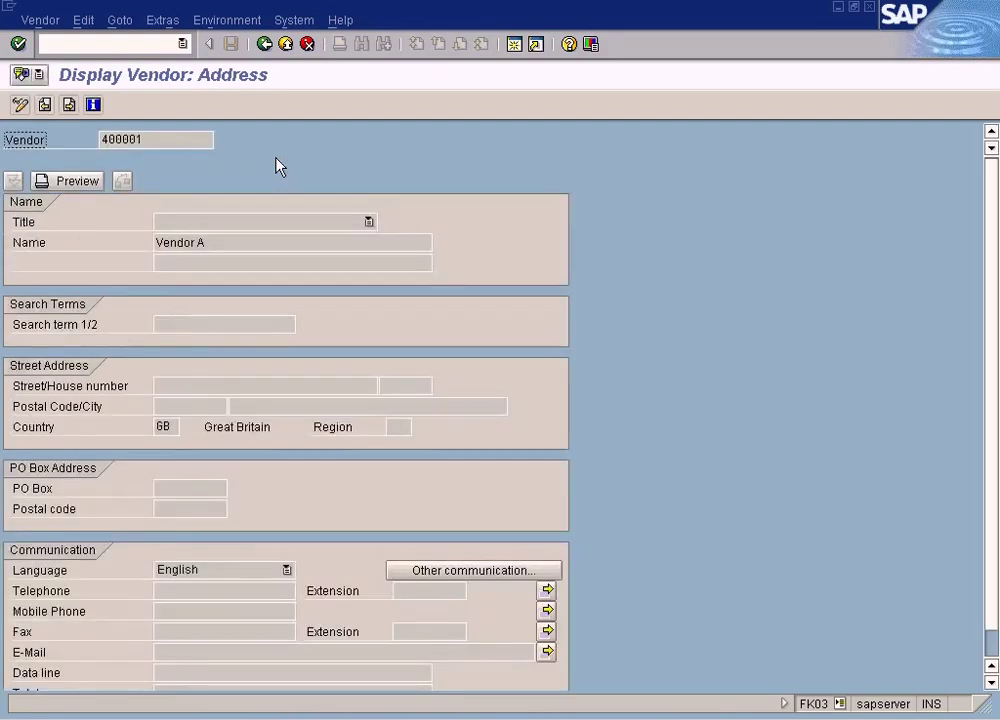
left_click(70, 105)
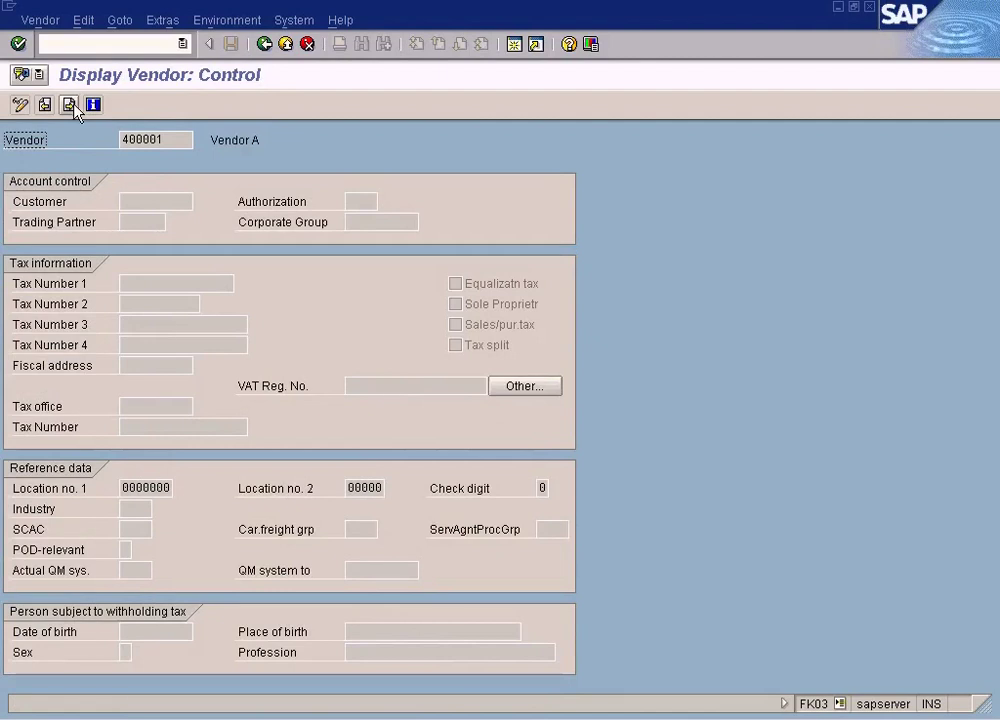
left_click(70, 105)
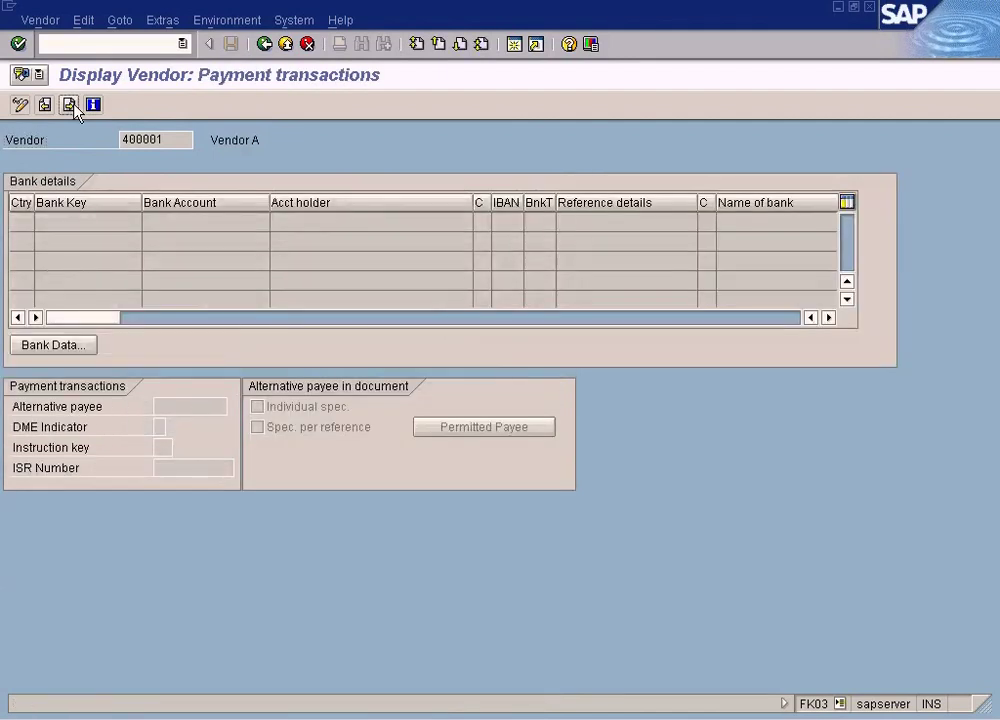
left_click(70, 105)
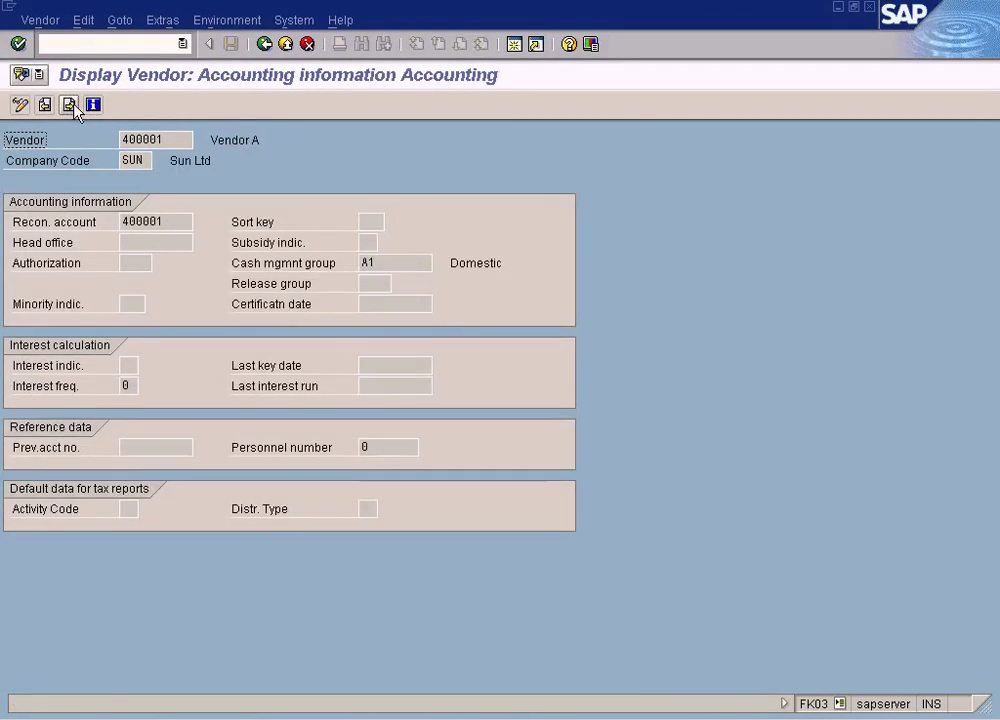
left_click(70, 105)
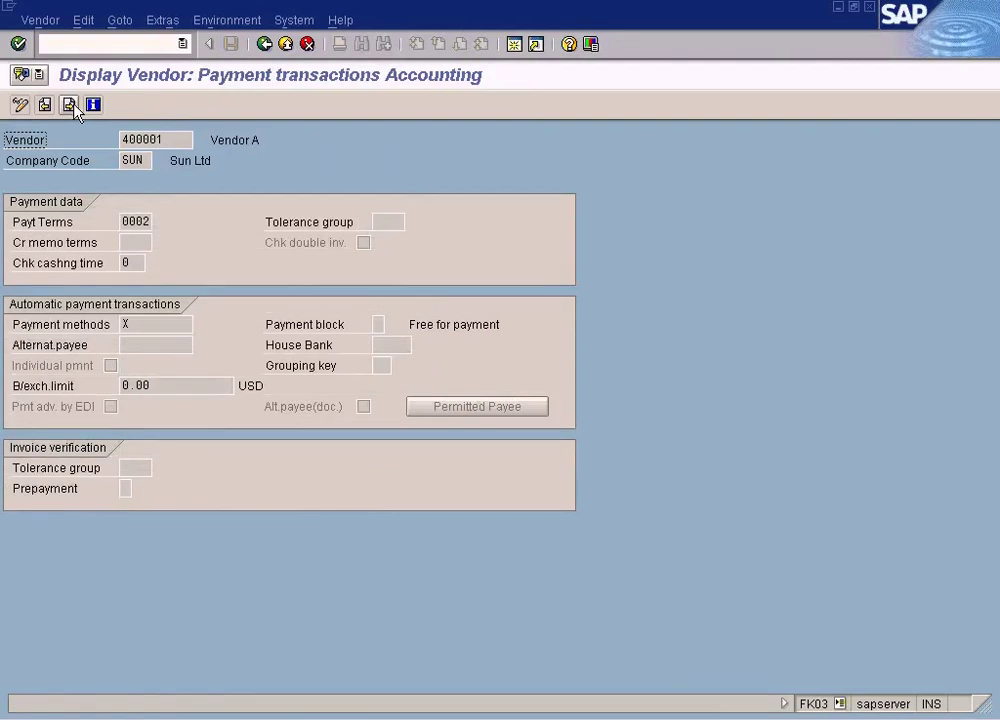
left_click(123, 221)
Switch to the image Purchasing data of a vendor.JPG in Paint.
left_click(471, 715)
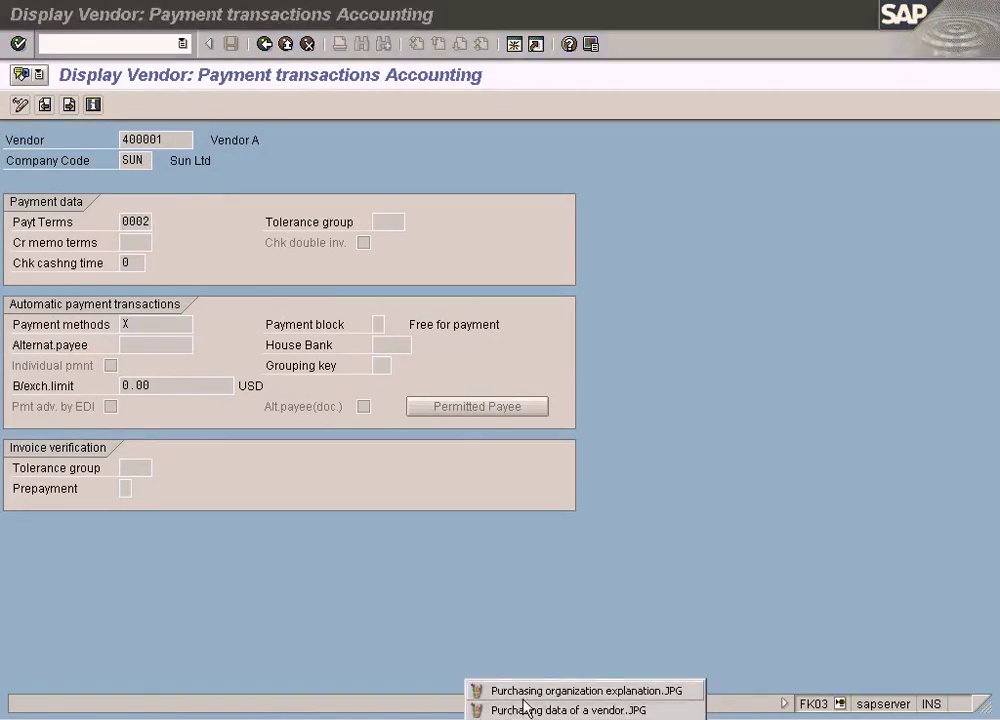
left_click(522, 699)
left_click(513, 712)
left_click(519, 708)
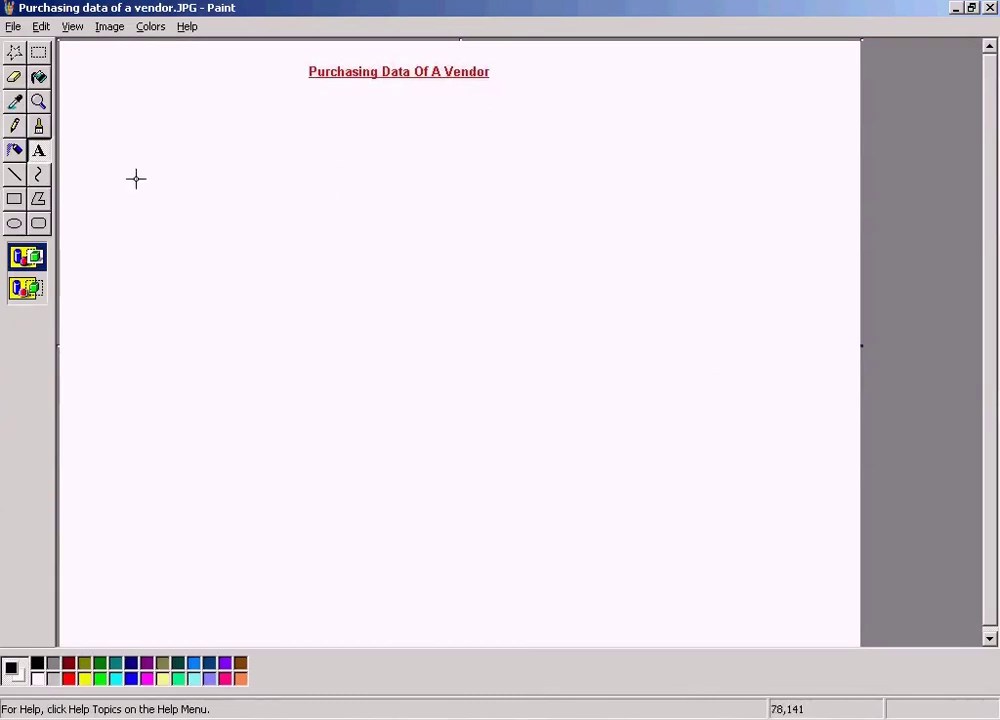
Draw a text box about 315 by 184 pixels below the title, with red text and no underline.
left_click(39, 150)
left_click_drag(282, 152, 590, 331)
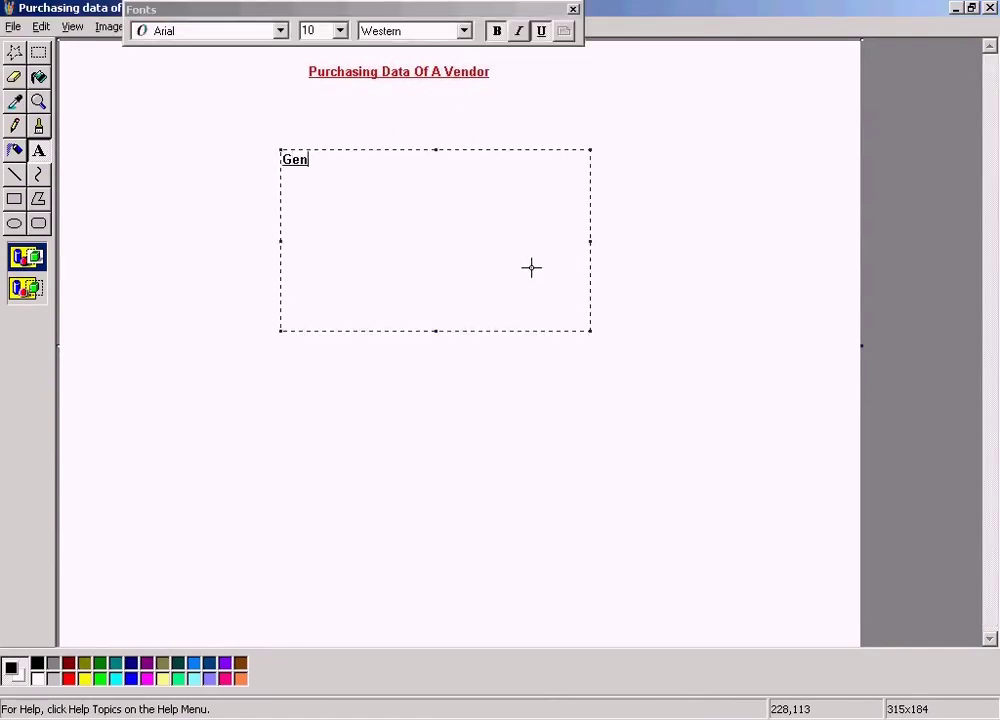
key("BackSpace")
key("BackSpace")
left_click(426, 12)
left_click(68, 679)
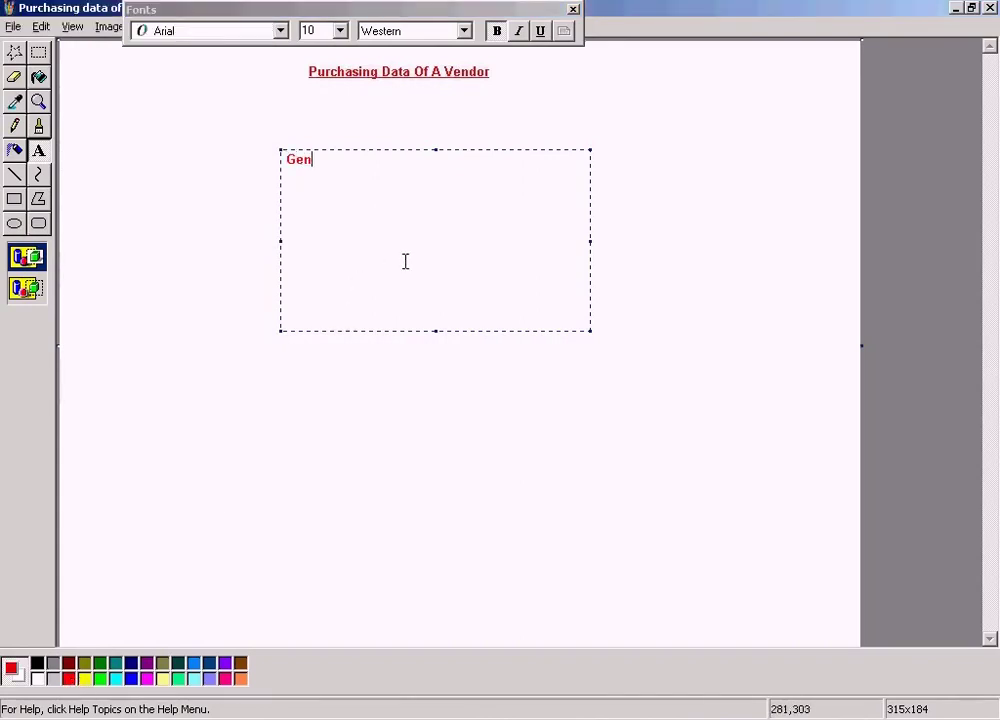
Enter "General Data" and "Company code data" on separate lines and place the text on the canvas.
type("General Da")
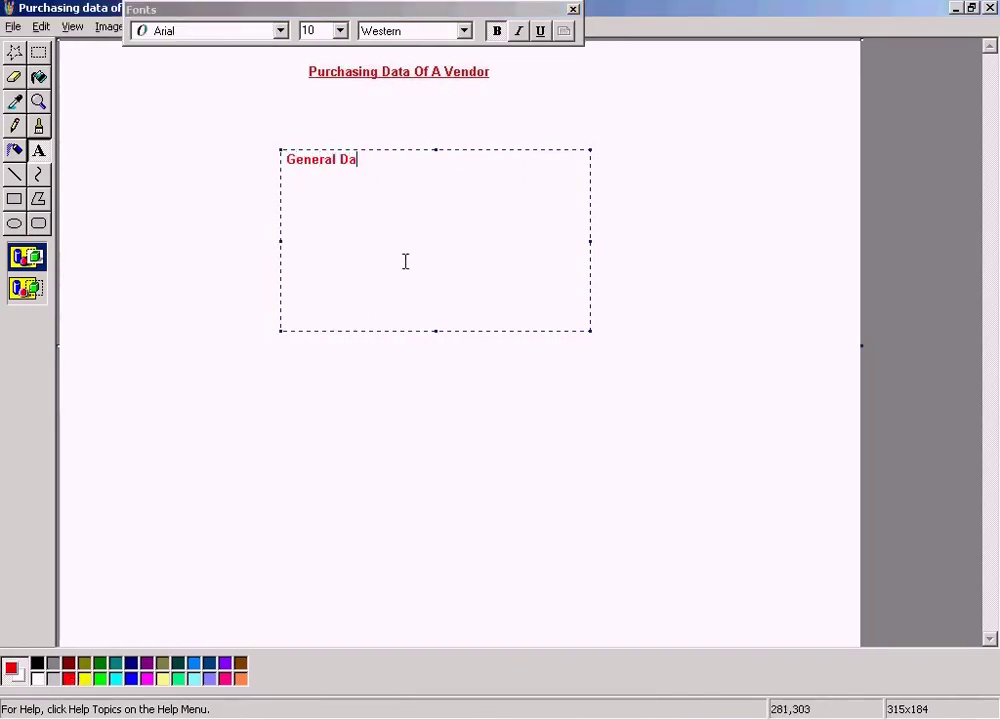
type("ta")
key("Return")
type("Company code data")
key("Return")
key("Return")
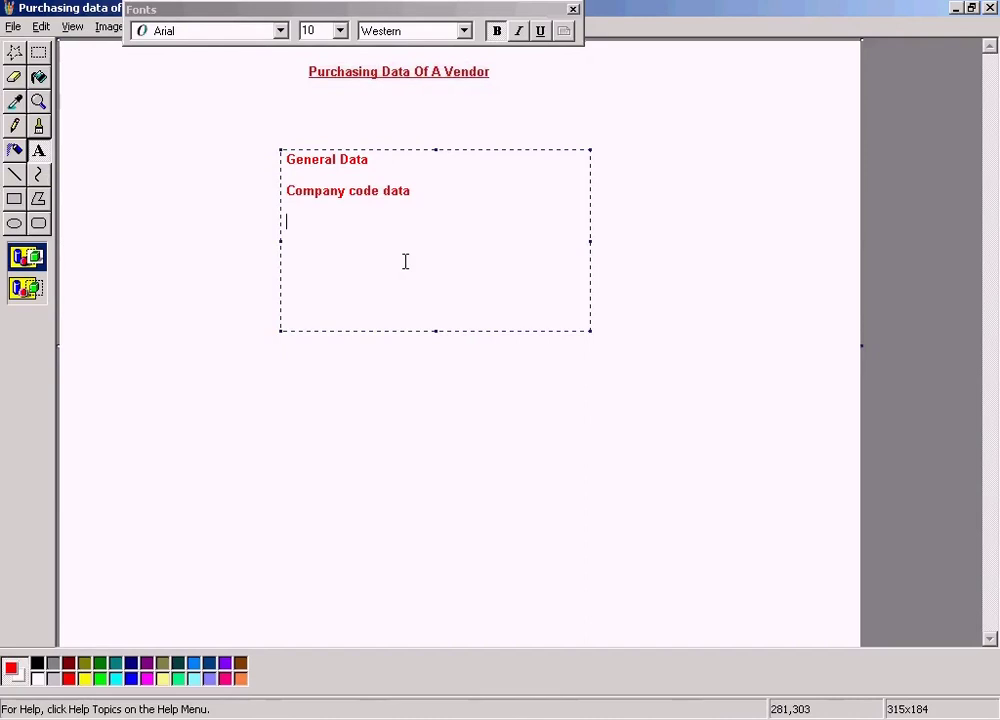
left_click(560, 420)
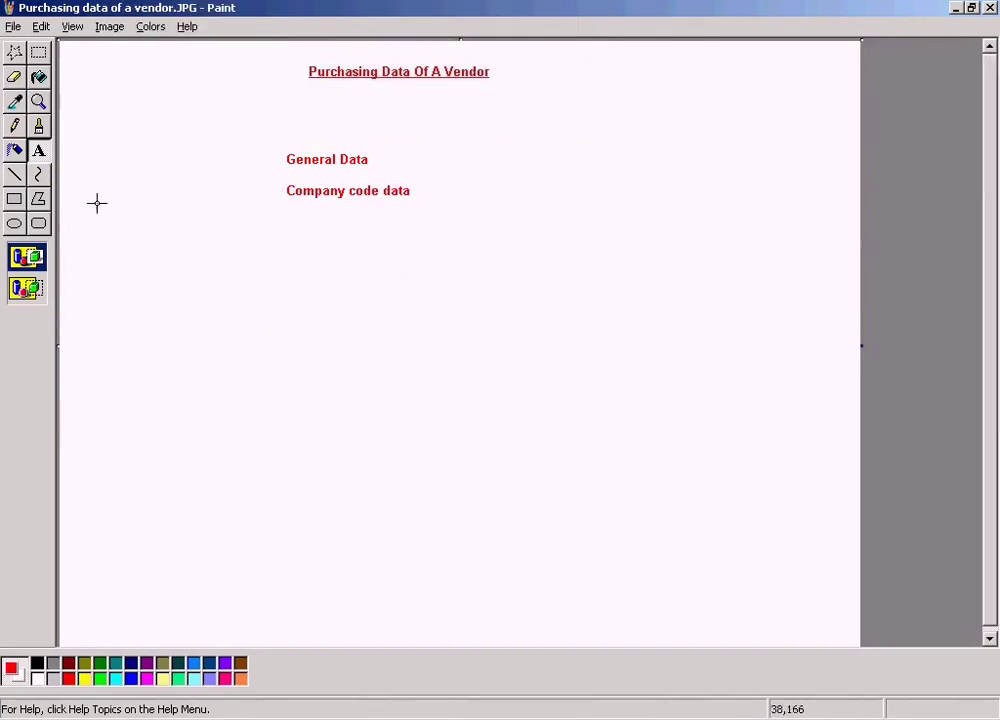
Add the text "Purchasing data" on the canvas below "Company code data" in a text box about 191 by 42 pixels.
left_click(38, 152)
left_click_drag(290, 227, 476, 266)
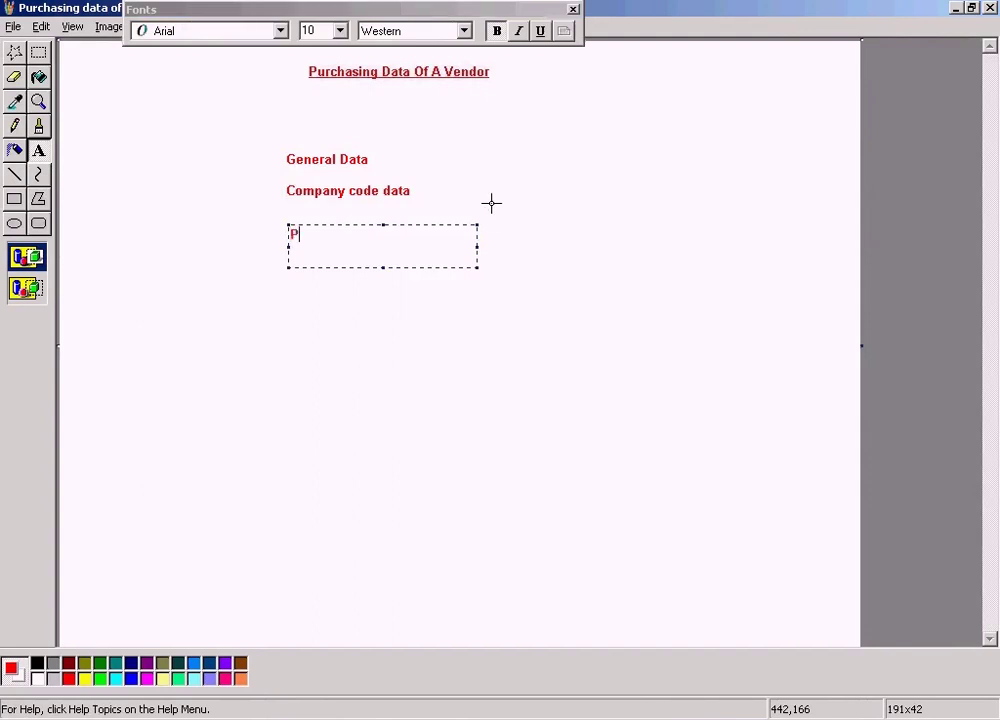
type("Purchasing data")
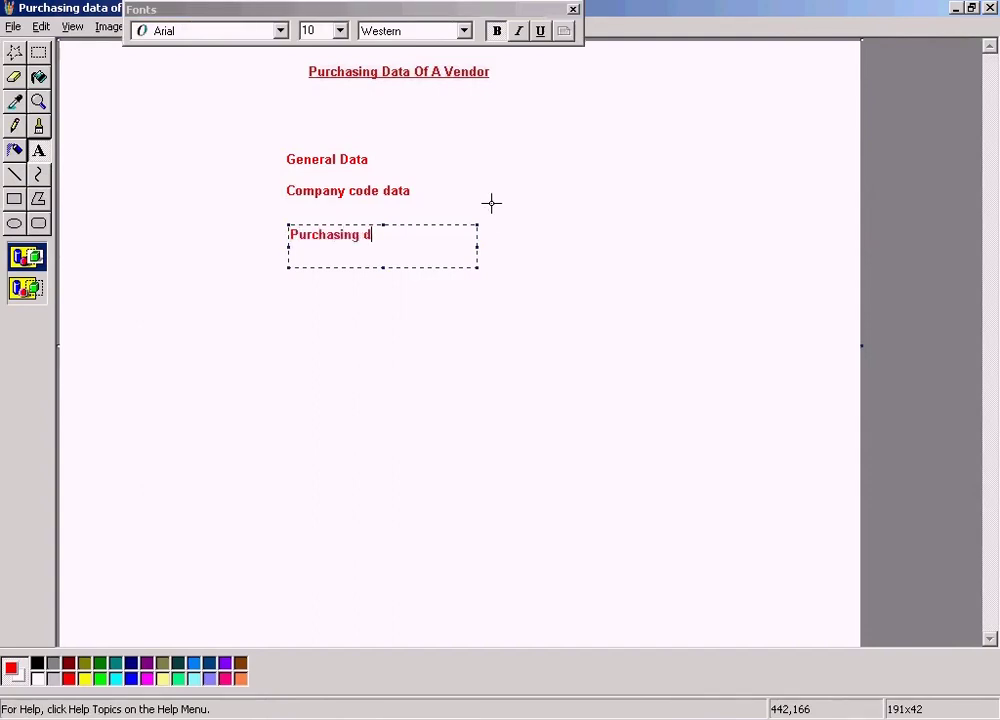
left_click(491, 203)
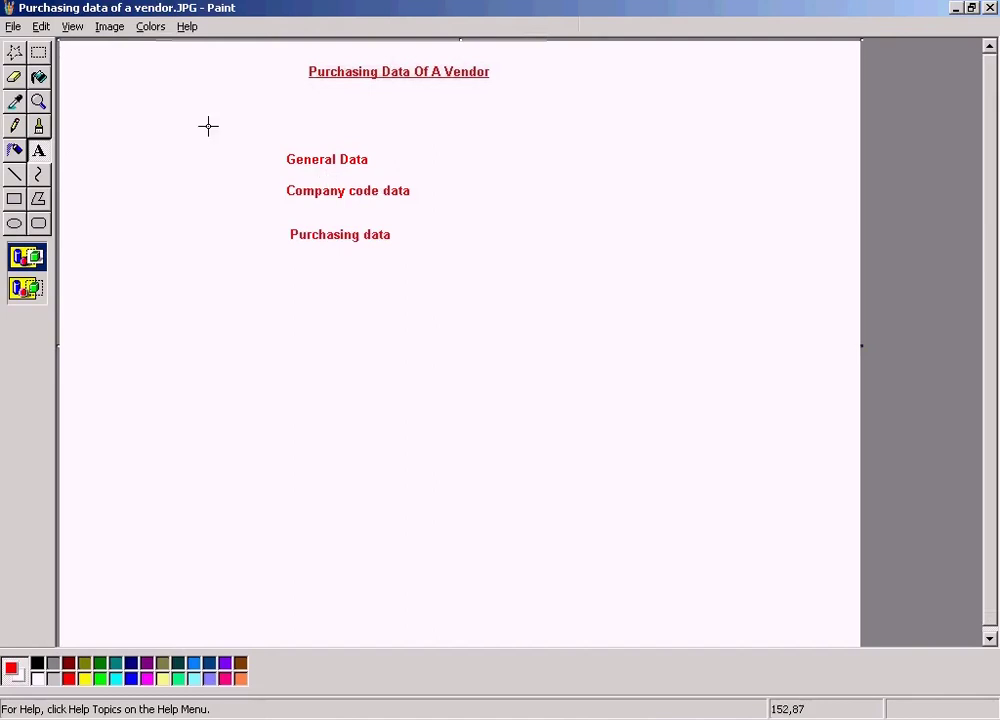
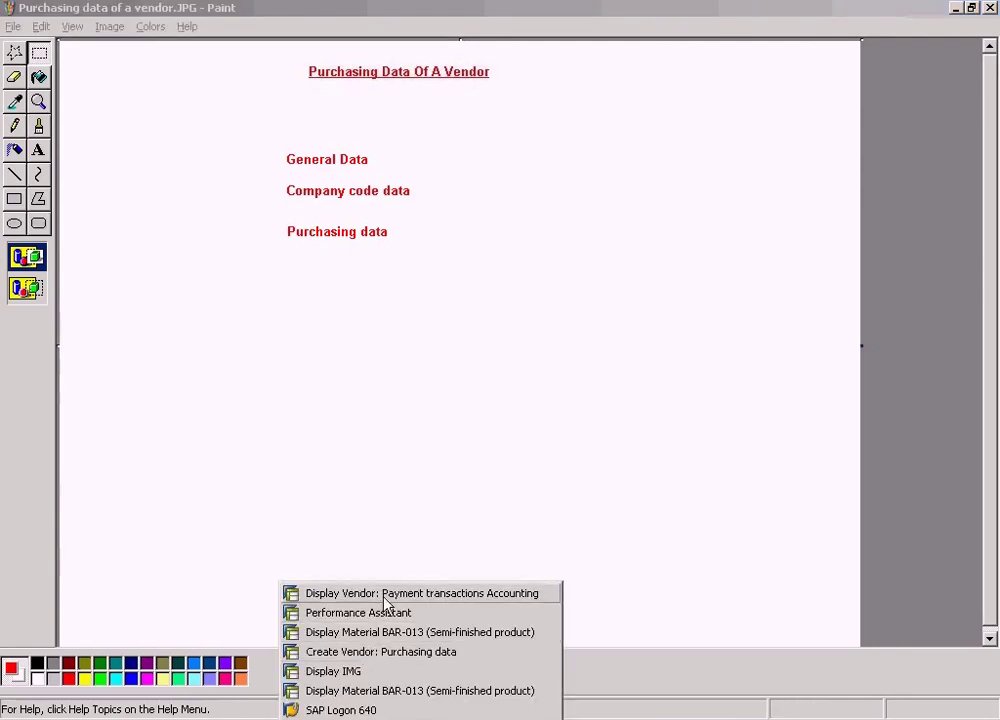
Return the SAP vendor display to its initial screen, and select the "General Data" and "Company code data" lines in Paint.
left_click(386, 594)
left_click(370, 703)
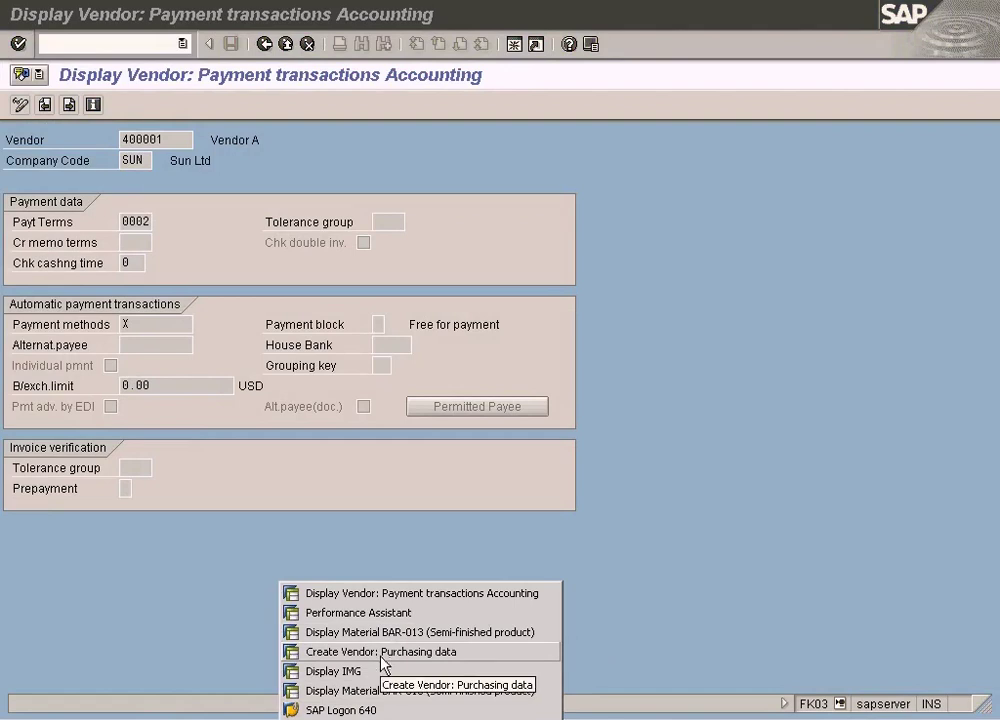
left_click(405, 193)
left_click(264, 44)
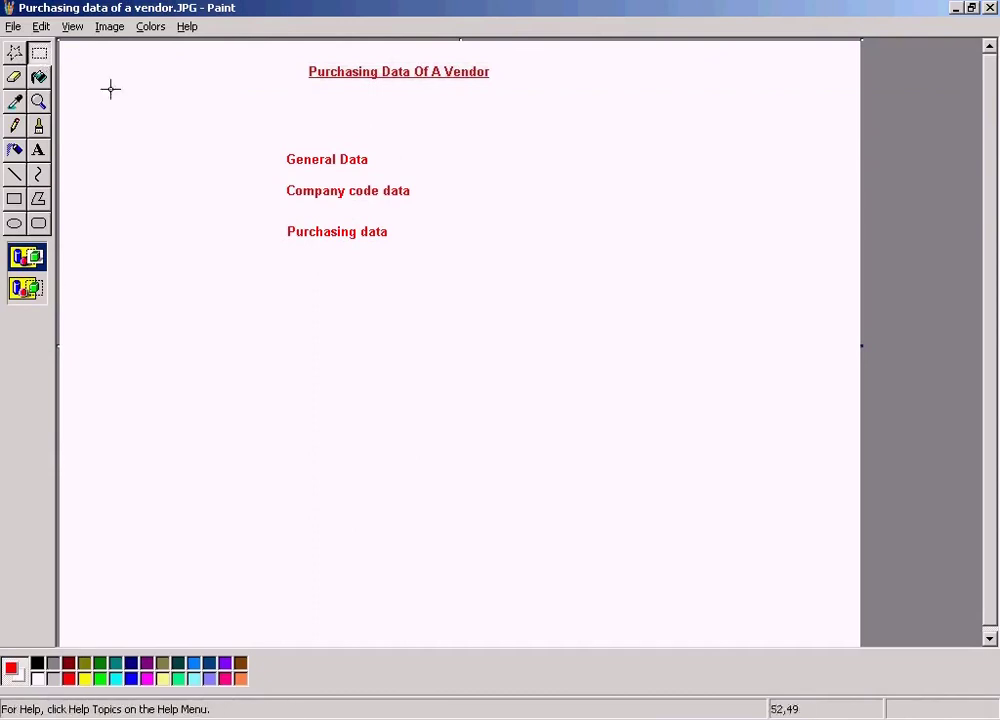
left_click_drag(270, 143, 440, 207)
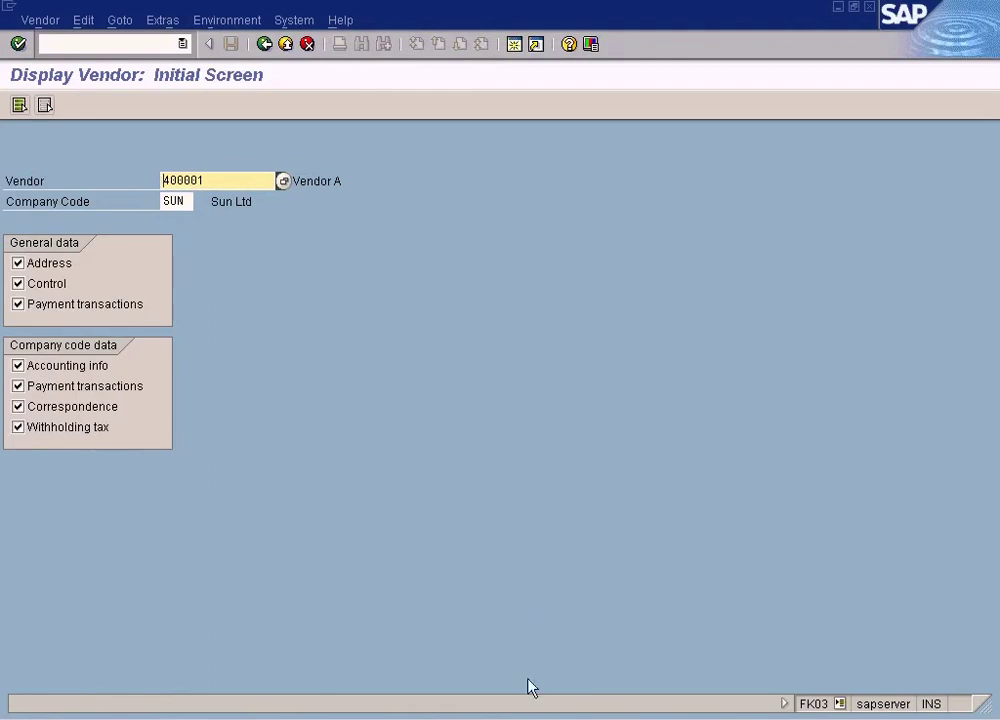
Switch to the SAP vendor creation session, leave the purchasing data unsaved, and restart vendor creation under Purchasing.
left_click(360, 719)
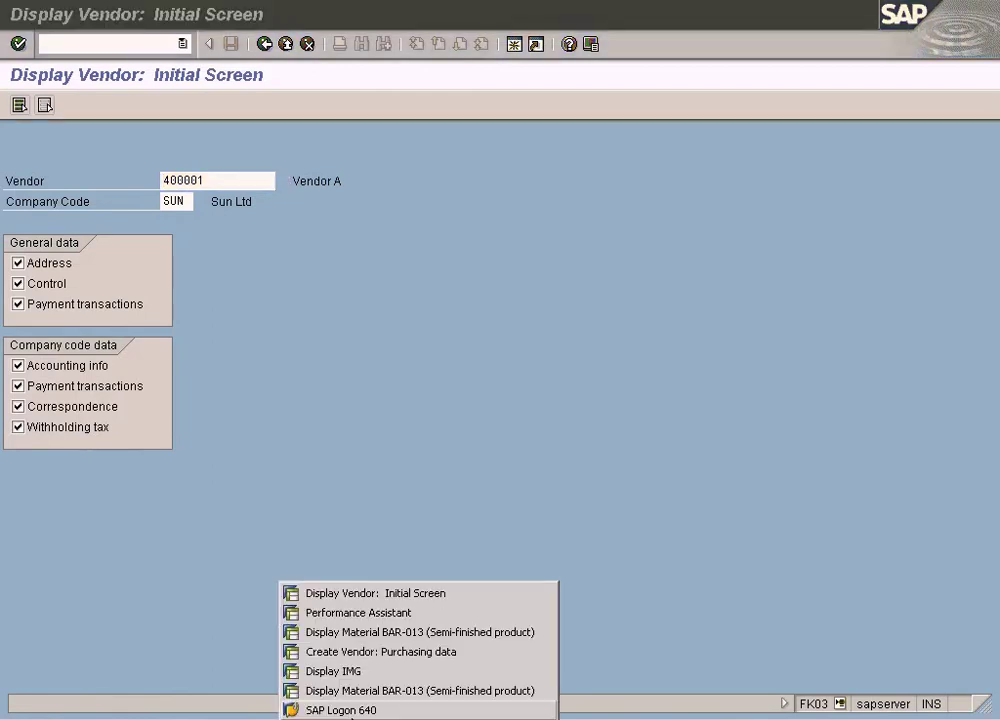
left_click(375, 652)
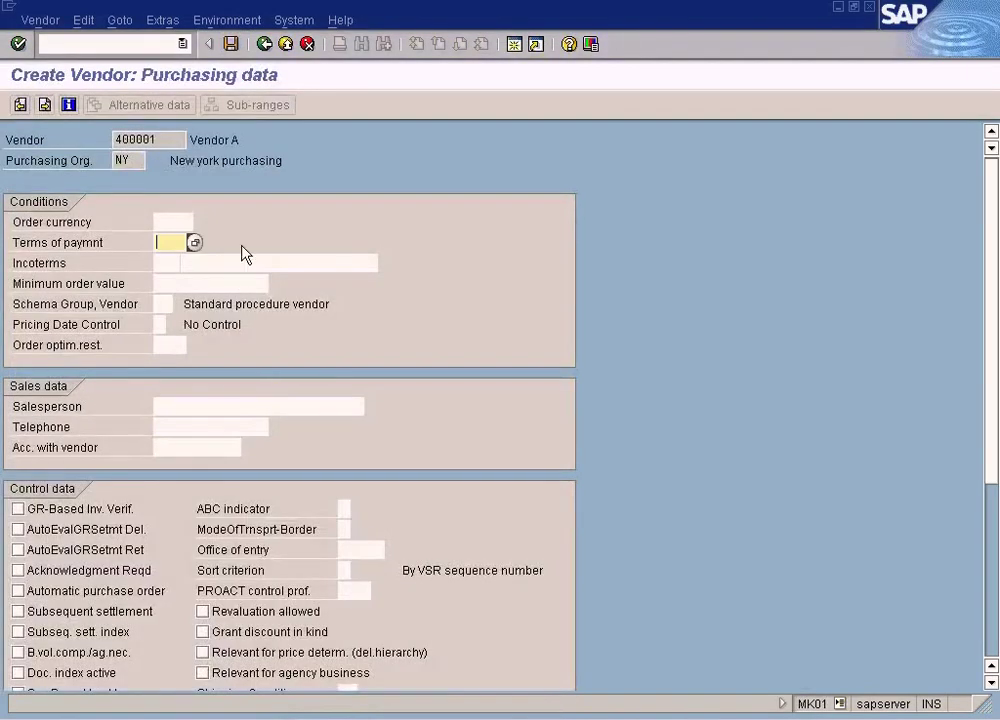
left_click(264, 44)
left_click(345, 333)
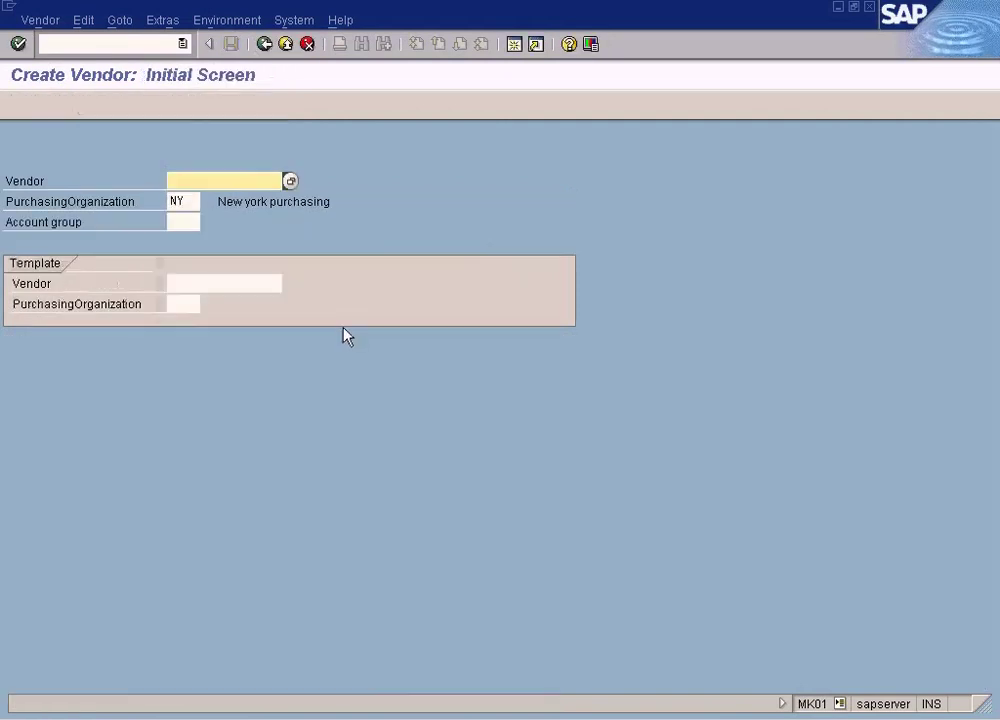
left_click(264, 44)
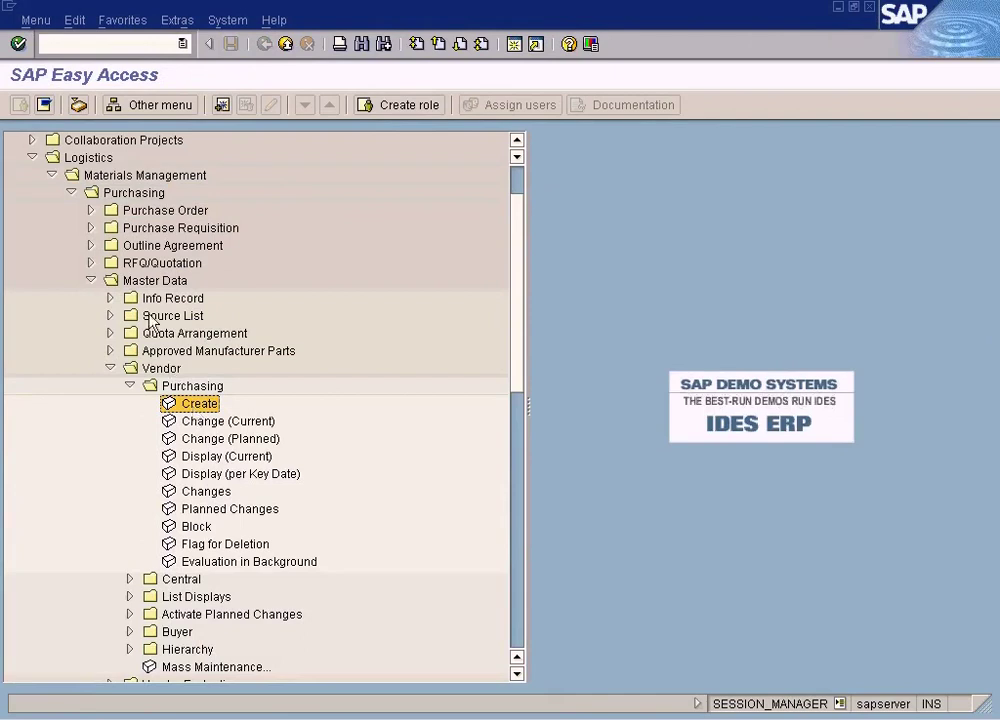
double_click(190, 411)
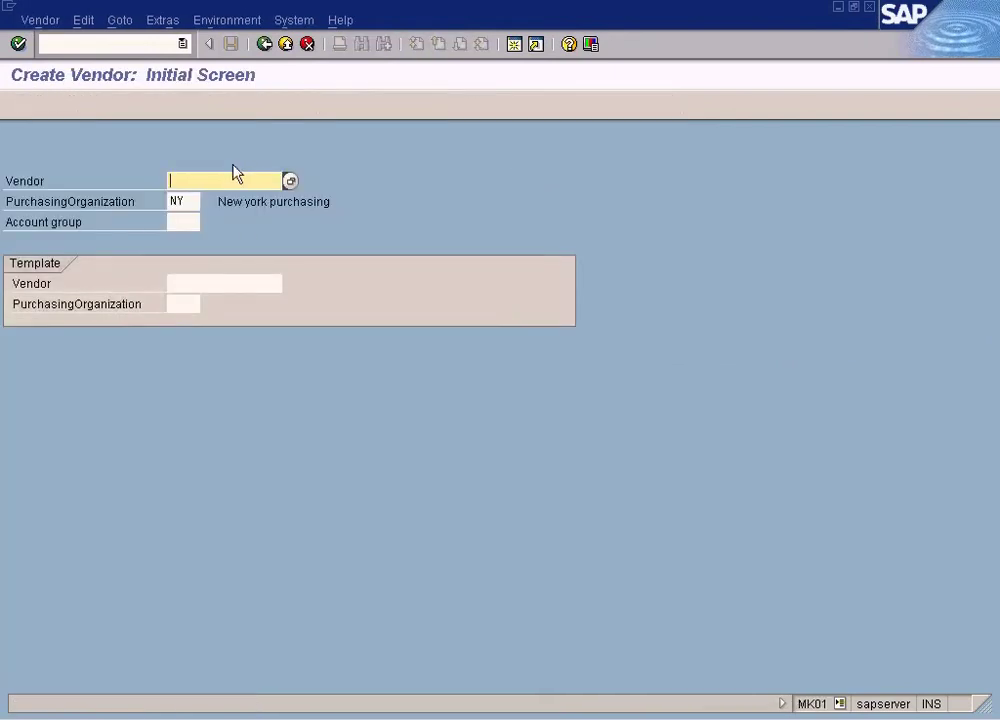
Look up and select Vendor A, keep purchasing organization NY with no account group, and continue to the purchasing data.
key("F4")
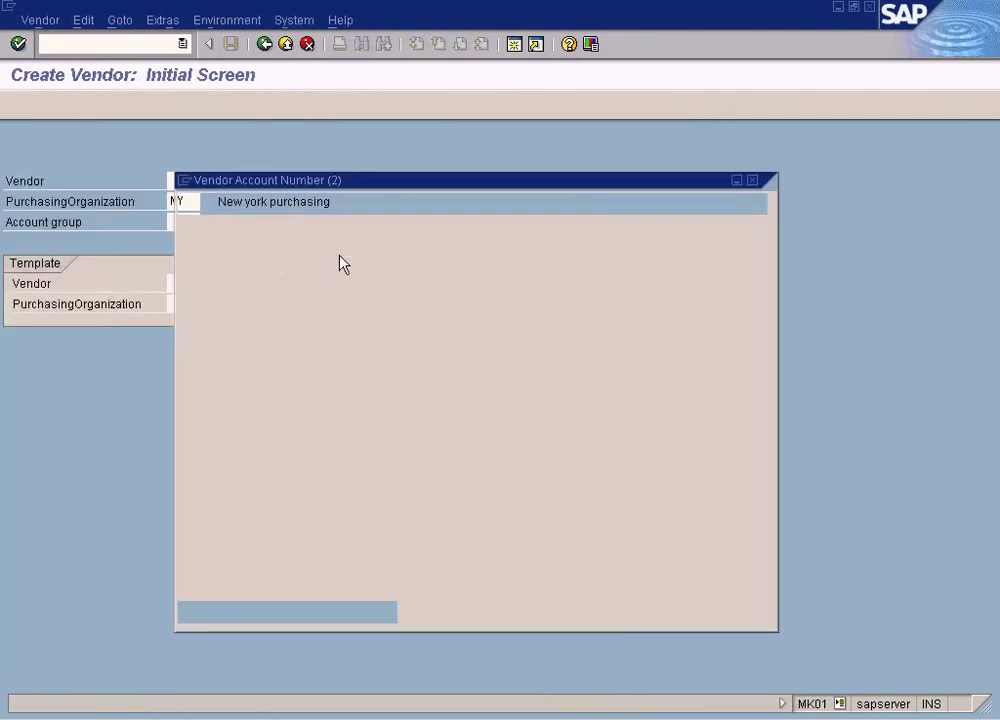
left_click(190, 612)
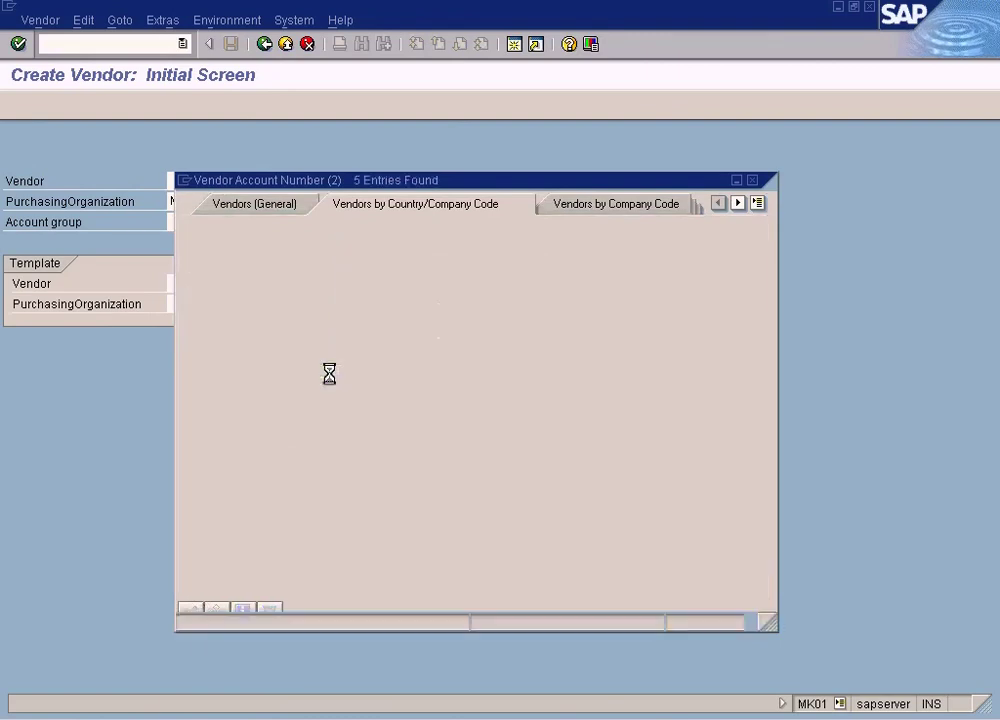
double_click(511, 156)
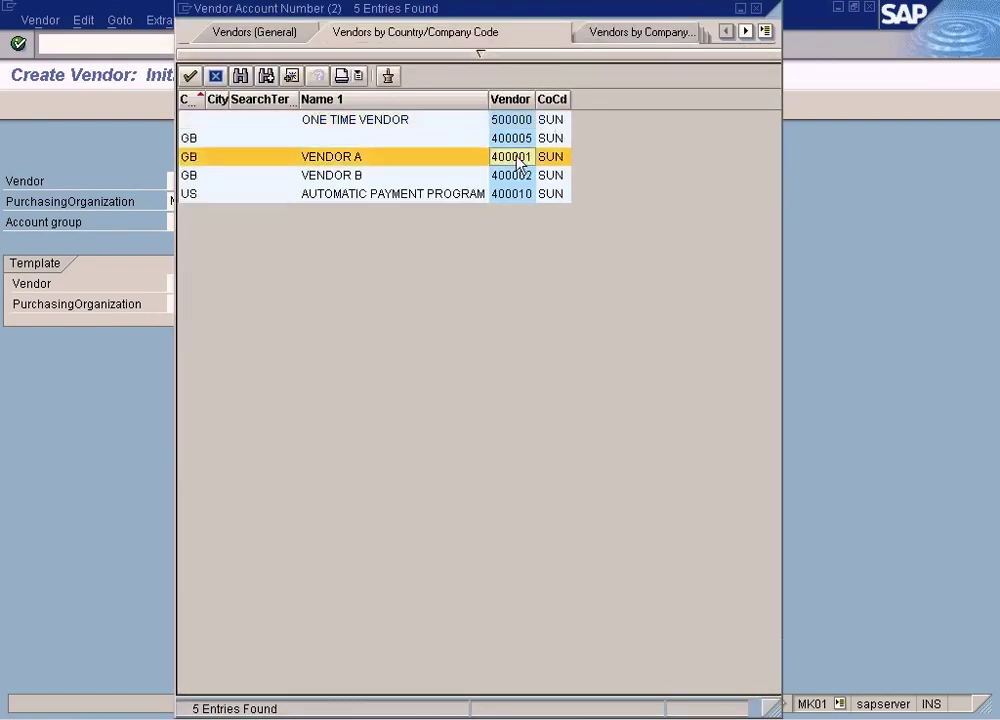
left_click(191, 204)
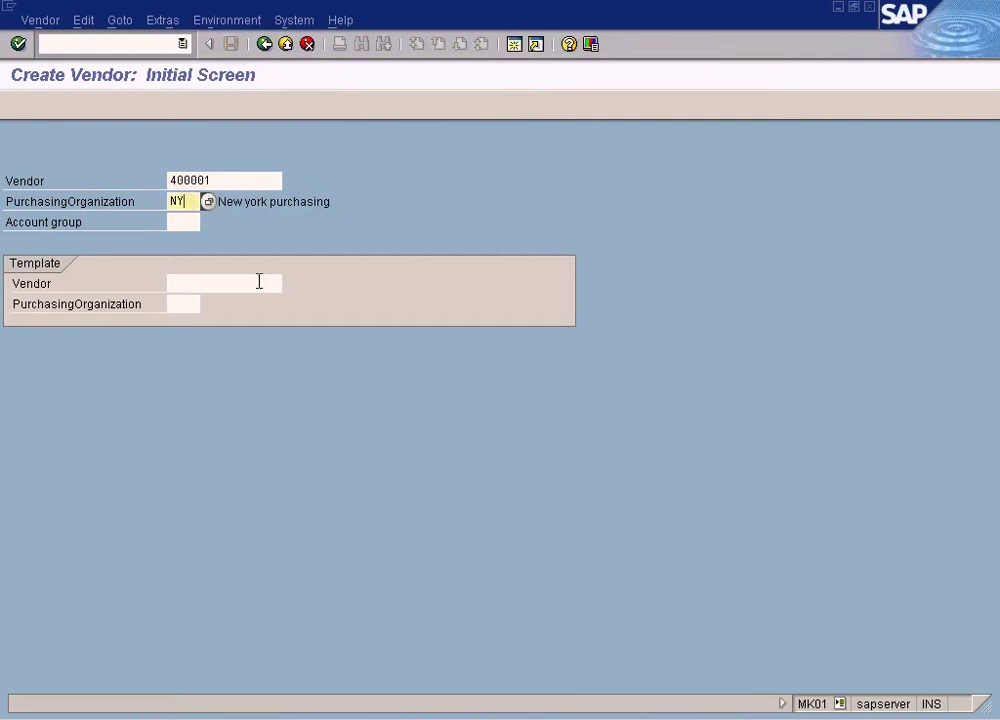
left_click(185, 222)
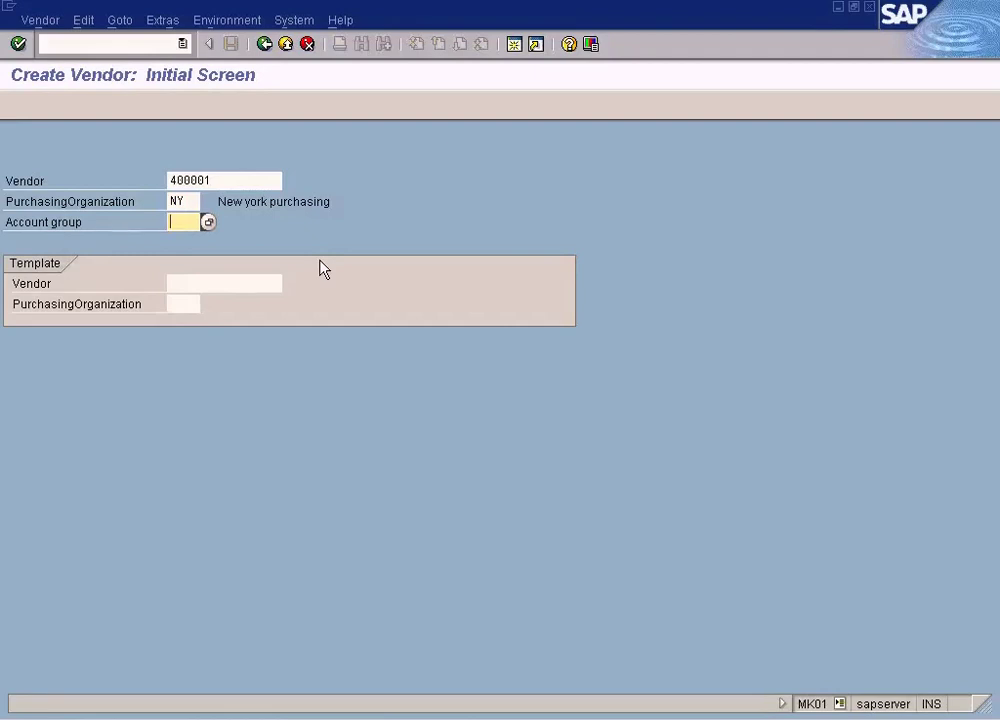
left_click_drag(214, 180, 169, 181)
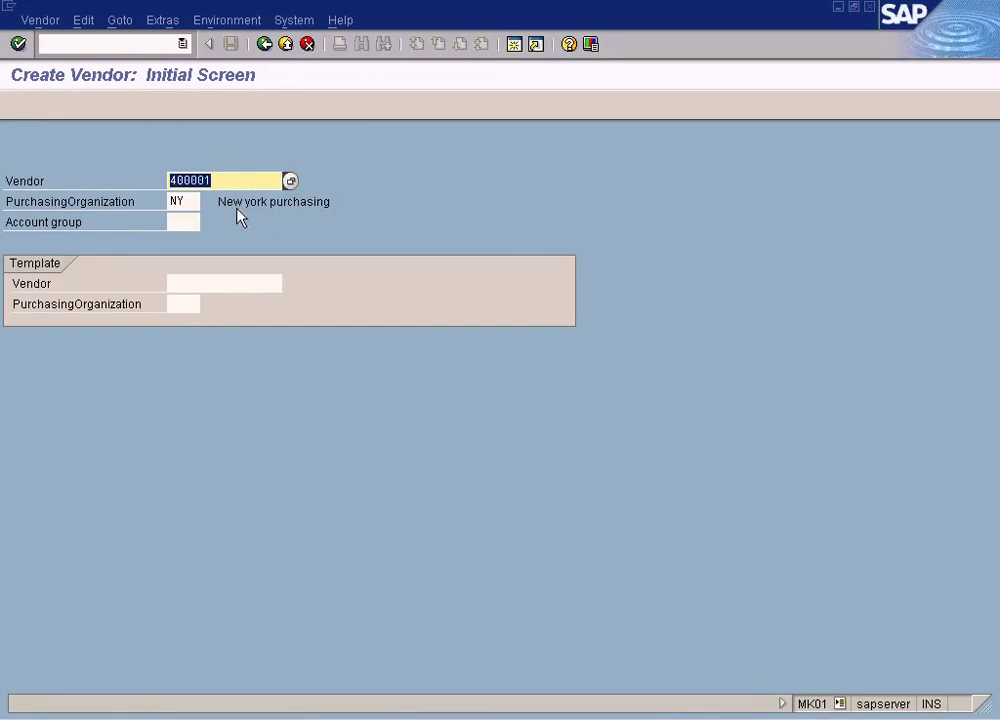
key("Return")
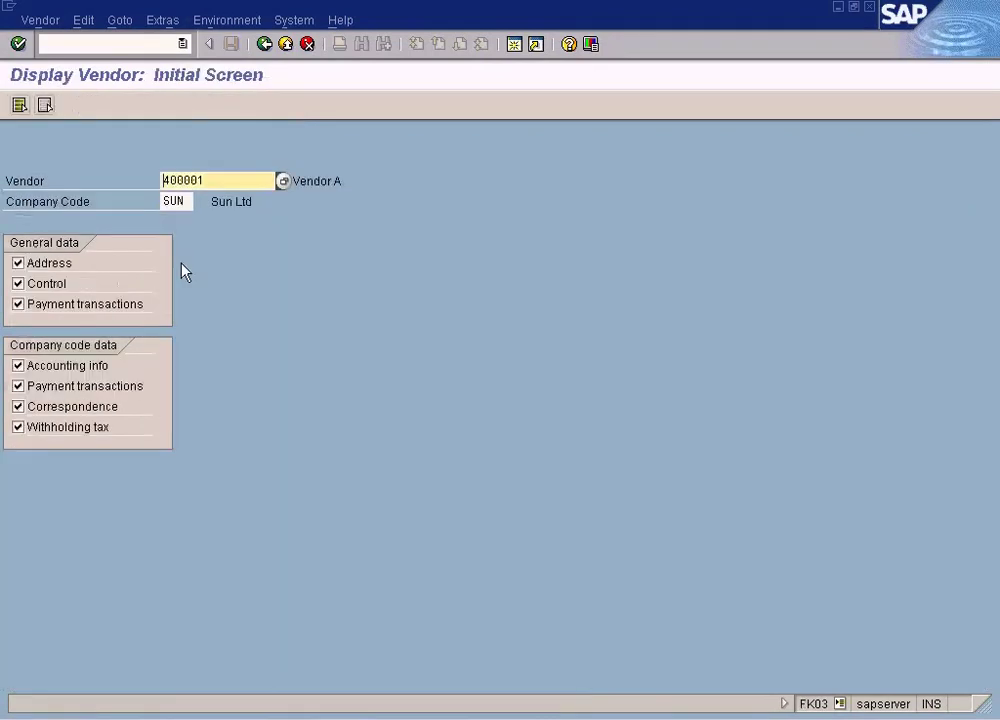
Display Vendor A's address view, and switch to the image Purchasing data of a vendor.JPG in Paint.
key("Return")
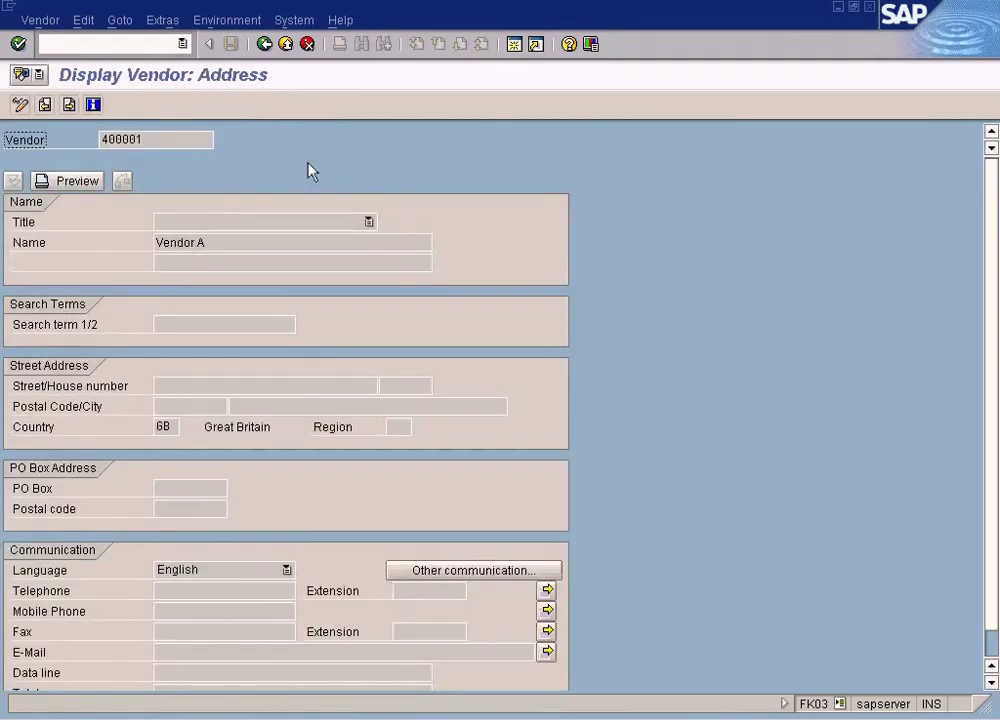
left_click(515, 718)
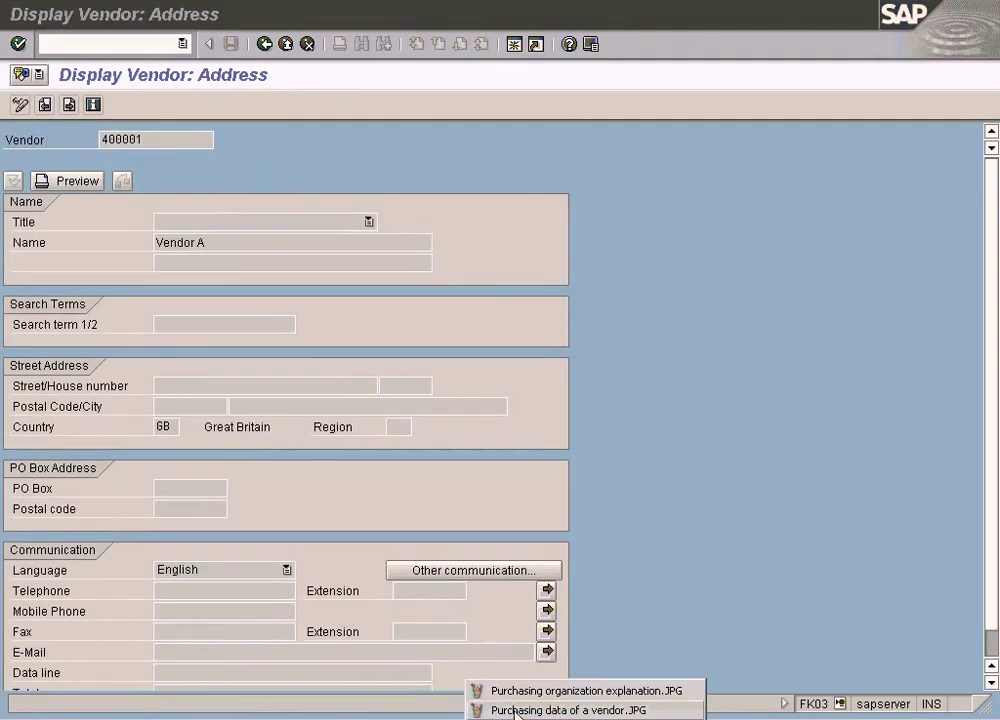
left_click(516, 690)
left_click(515, 718)
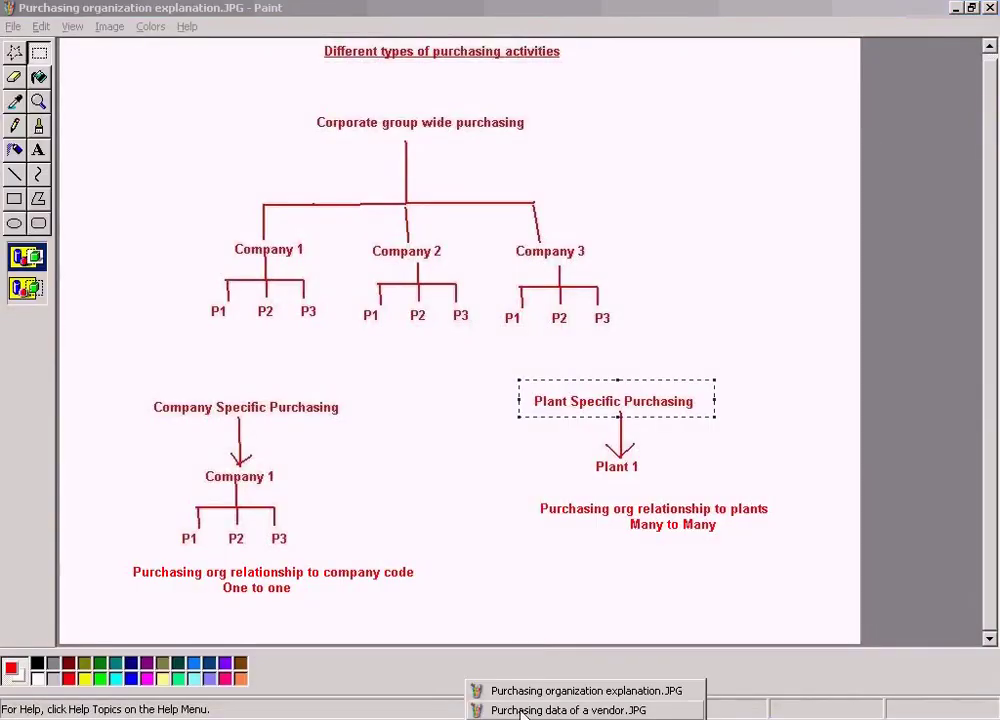
left_click(560, 710)
key("alt+F4")
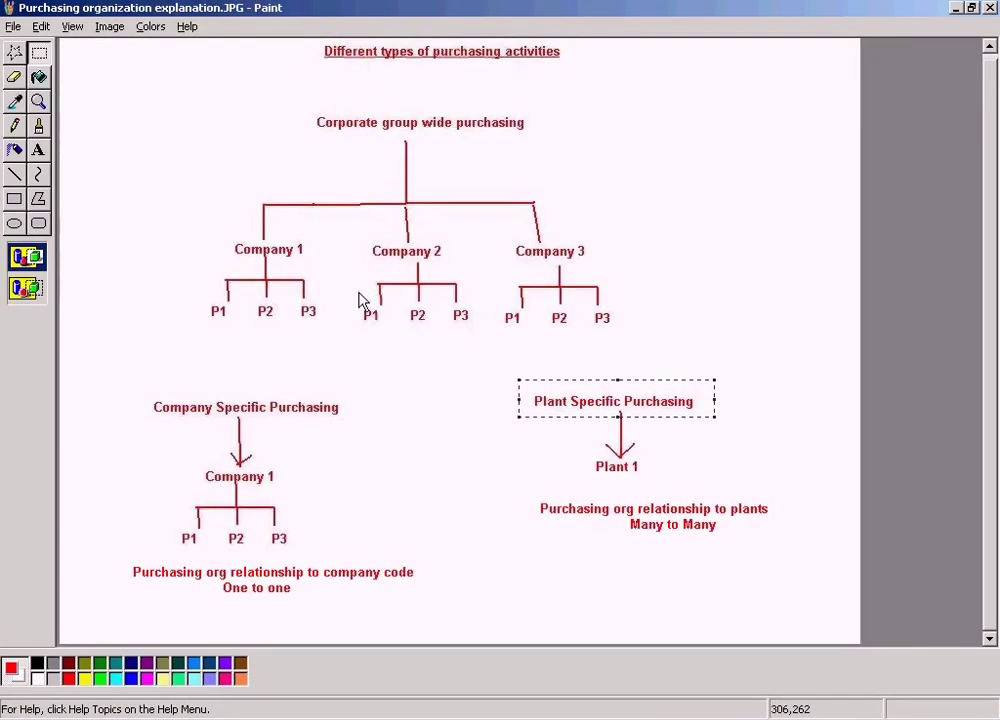
key("alt+F4")
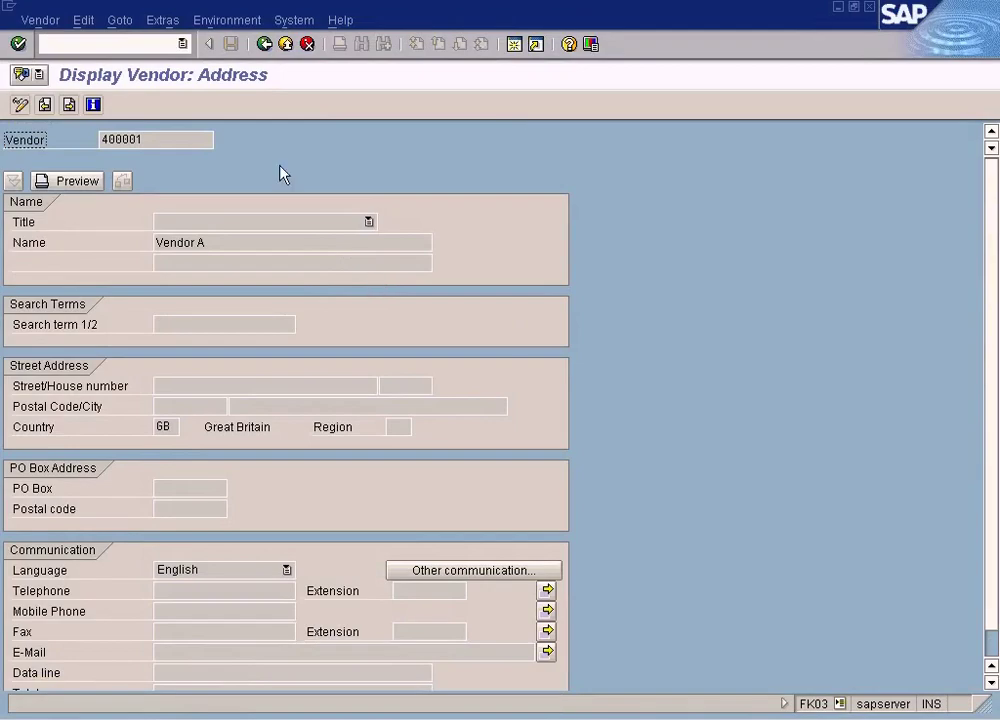
key("alt+Tab")
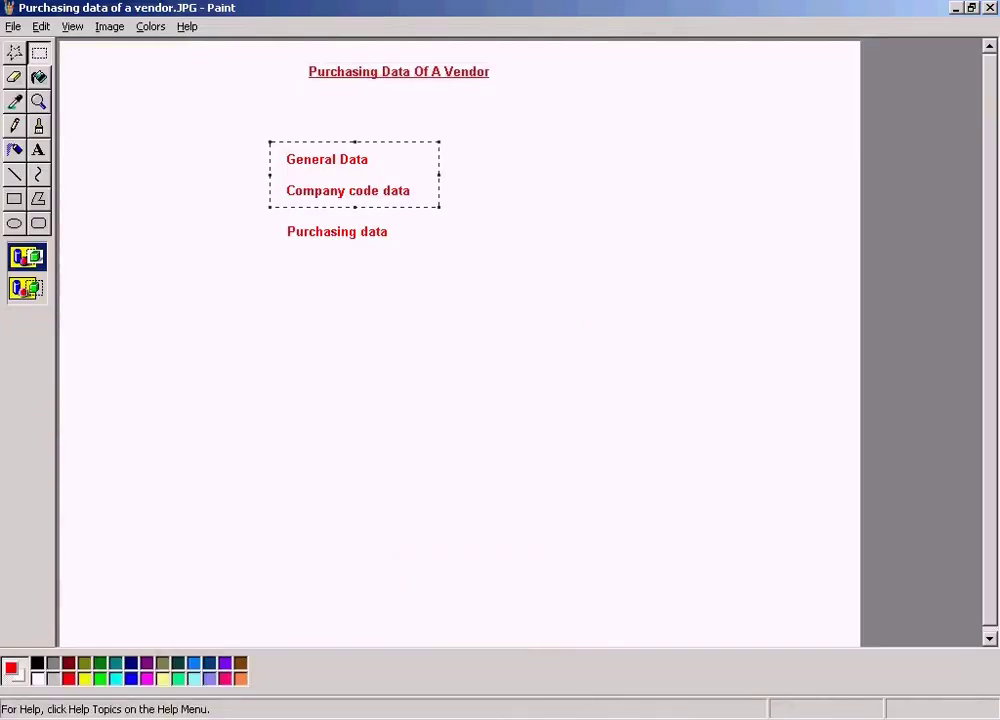
Switch back to SAP and bring up the Create Vendor: Purchasing data session.
left_click(518, 716)
left_click(380, 595)
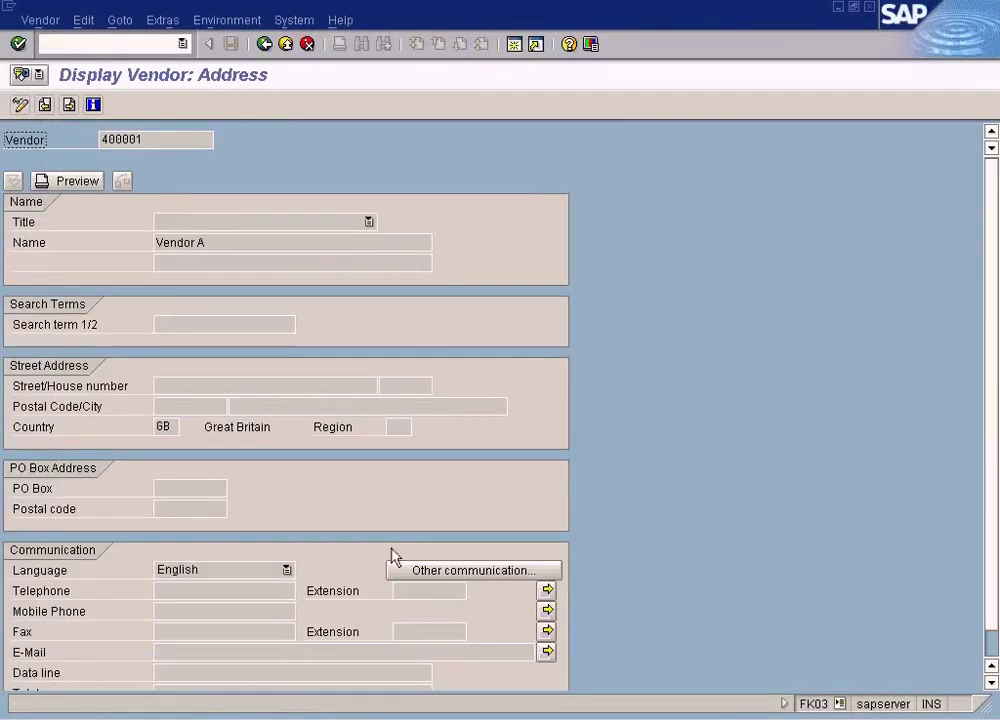
left_click(518, 716)
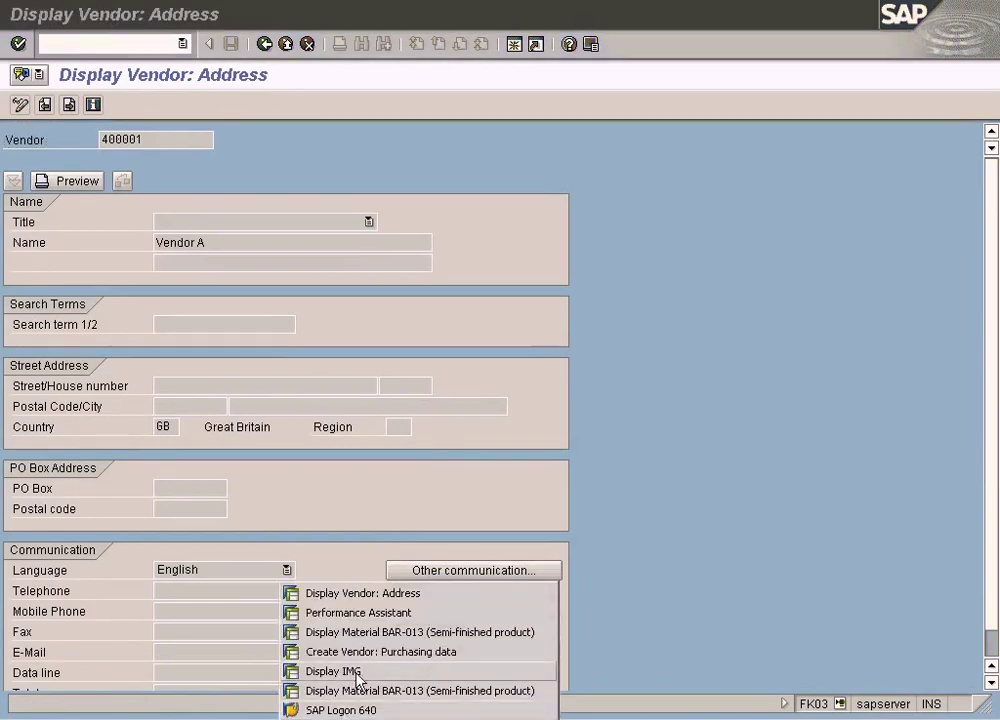
left_click(363, 648)
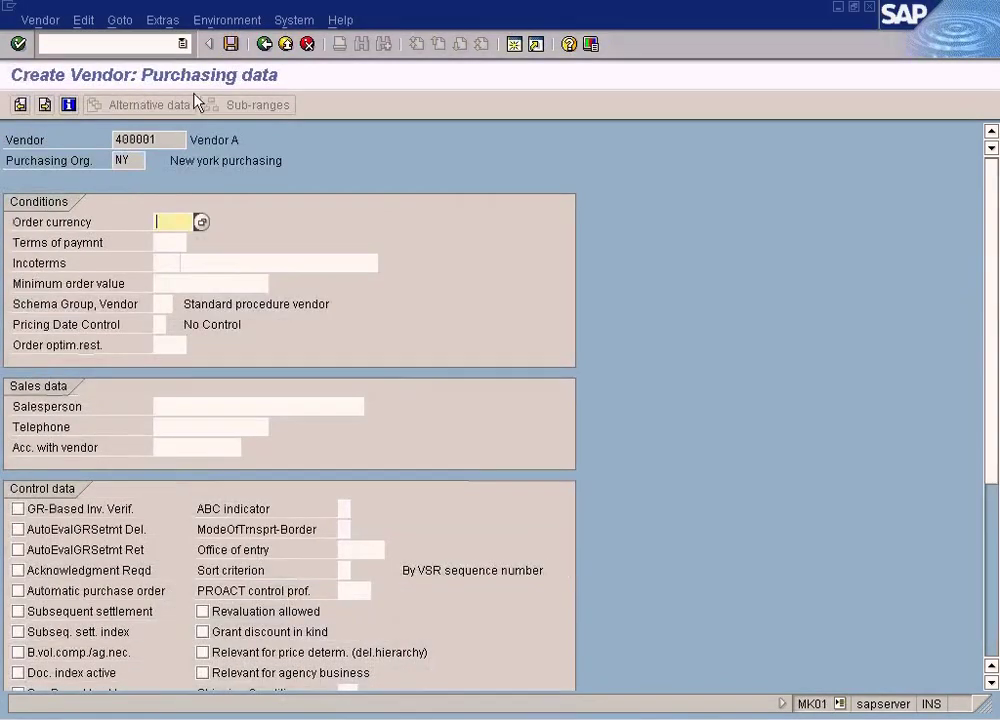
Review Vendor A's purchasing conditions: order currency, payment terms, Incoterms, minimum order value, schema group and pricing date control.
left_click(170, 242)
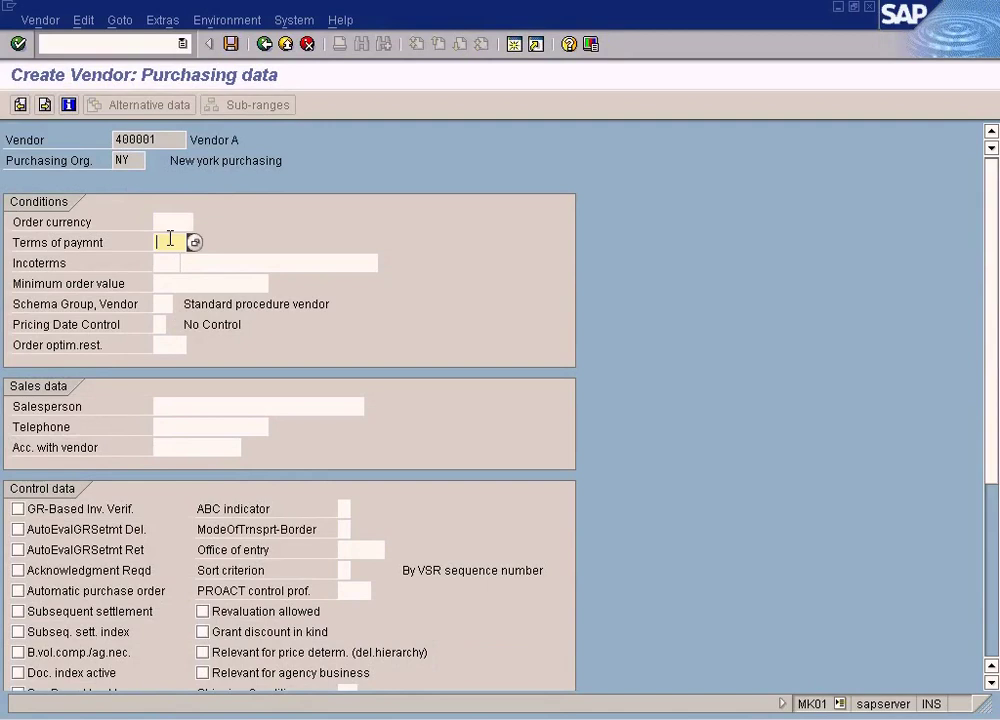
left_click(171, 222)
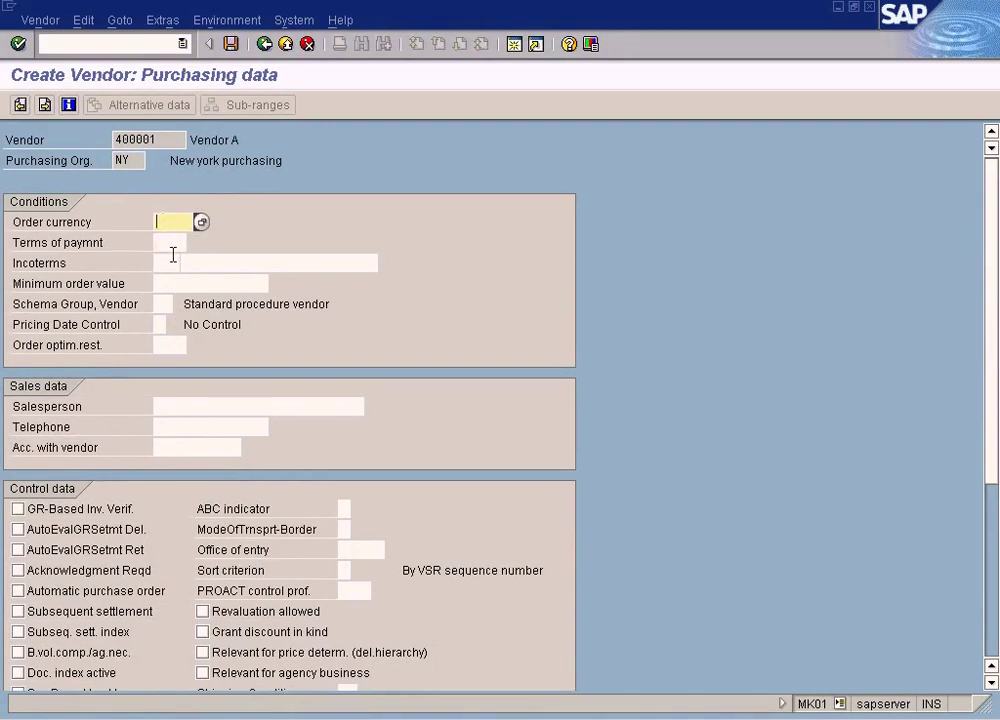
left_click(166, 263)
left_click(172, 286)
left_click(161, 303)
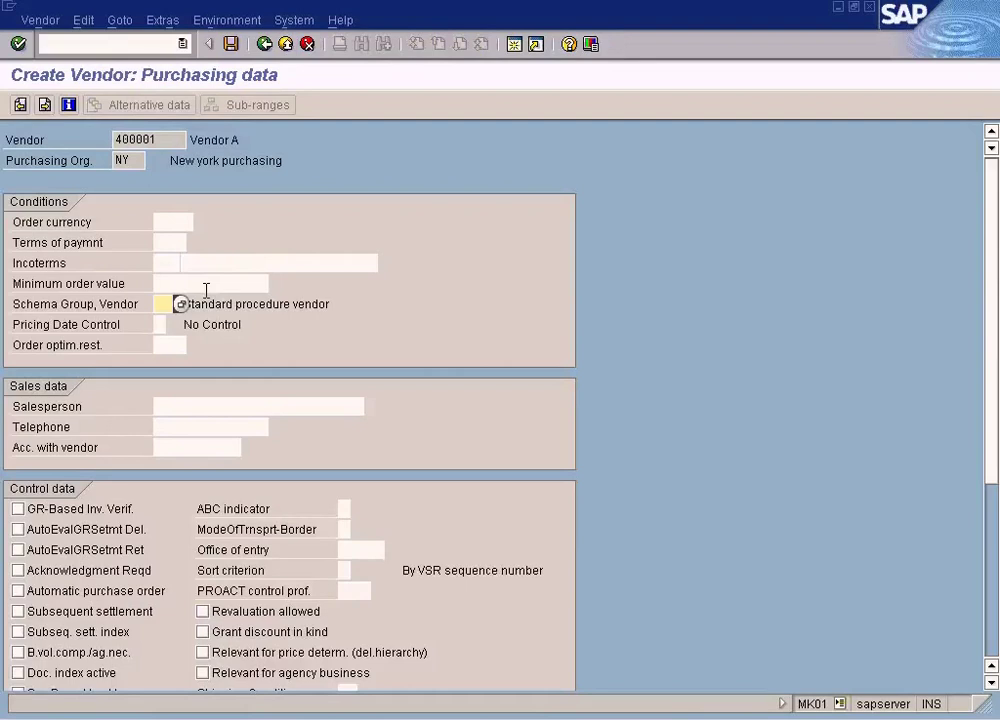
left_click(197, 284)
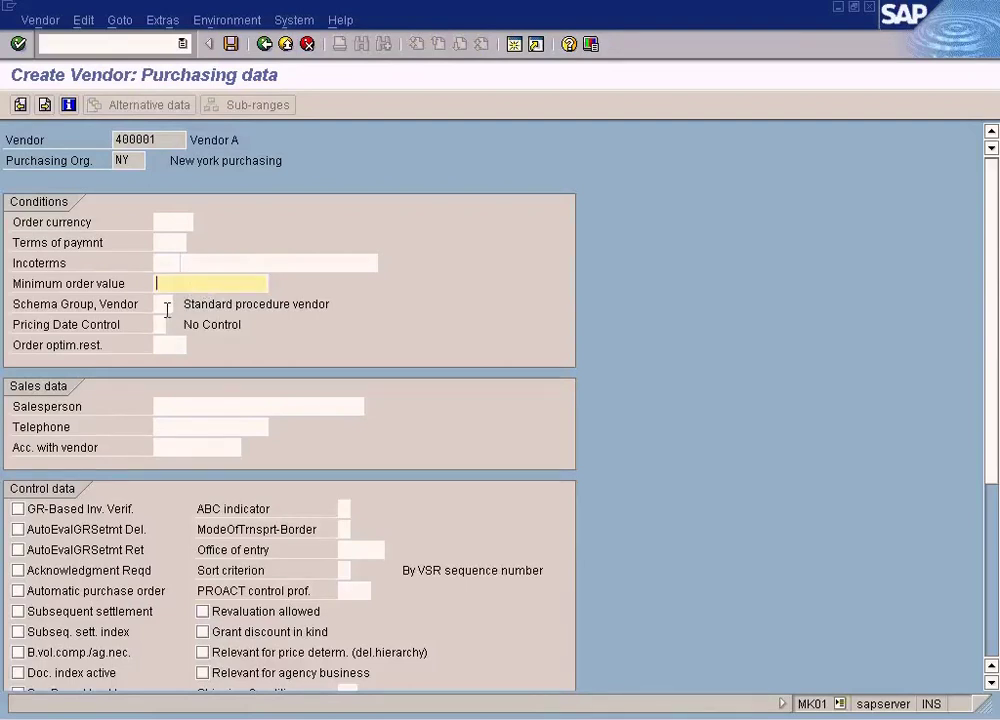
left_click(160, 304)
left_click(159, 324)
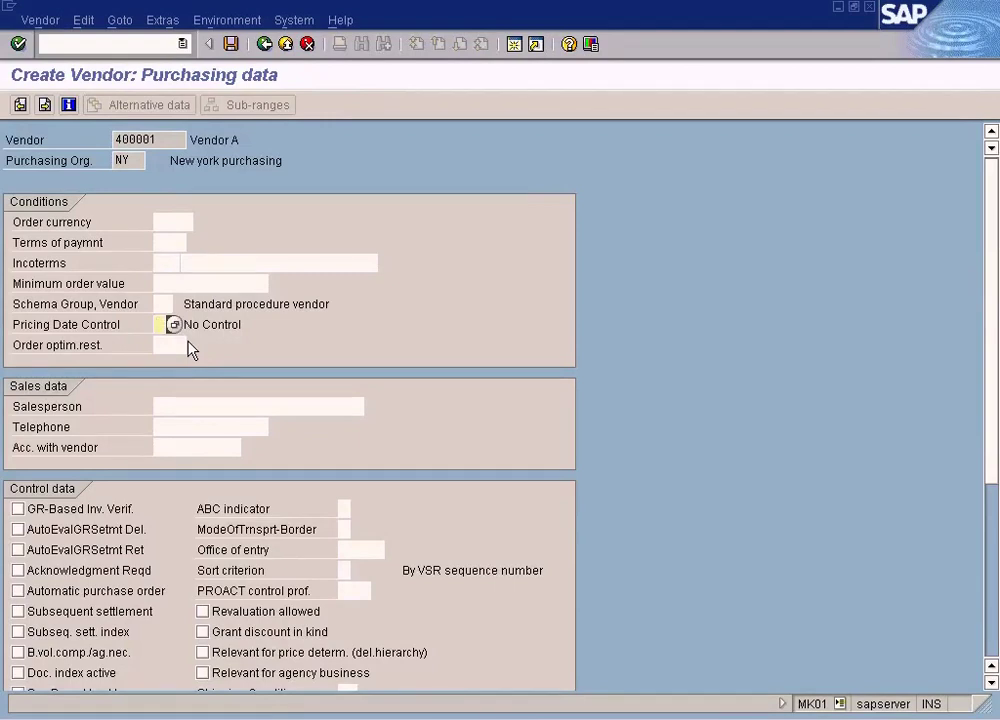
left_click(163, 222)
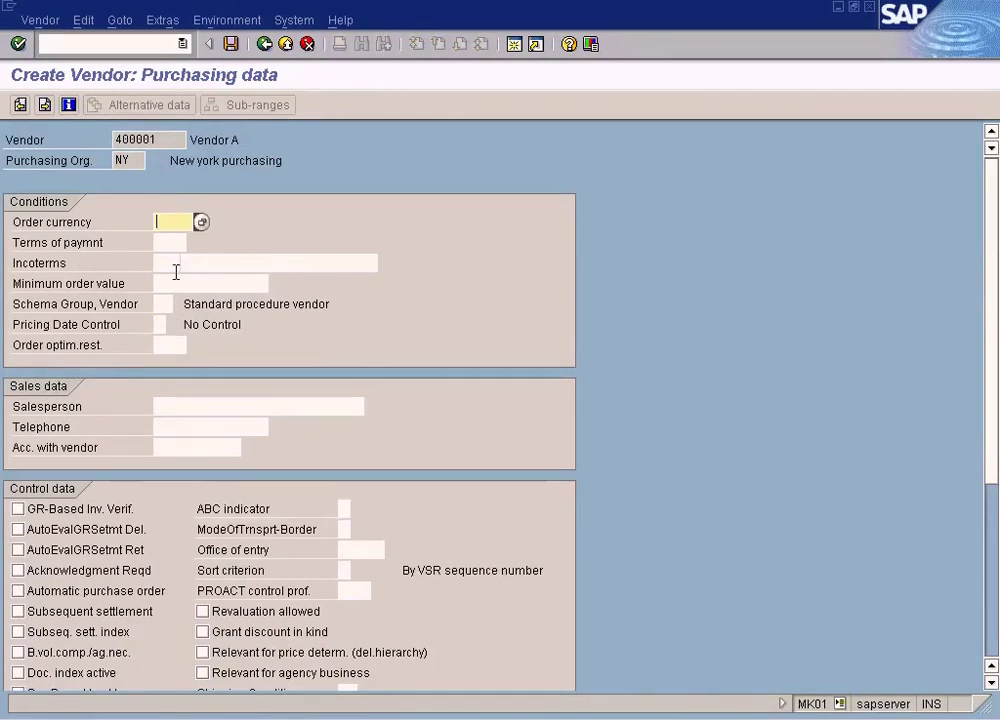
key("Tab")
key("Tab")
key("Tab")
key("Tab")
key("Tab")
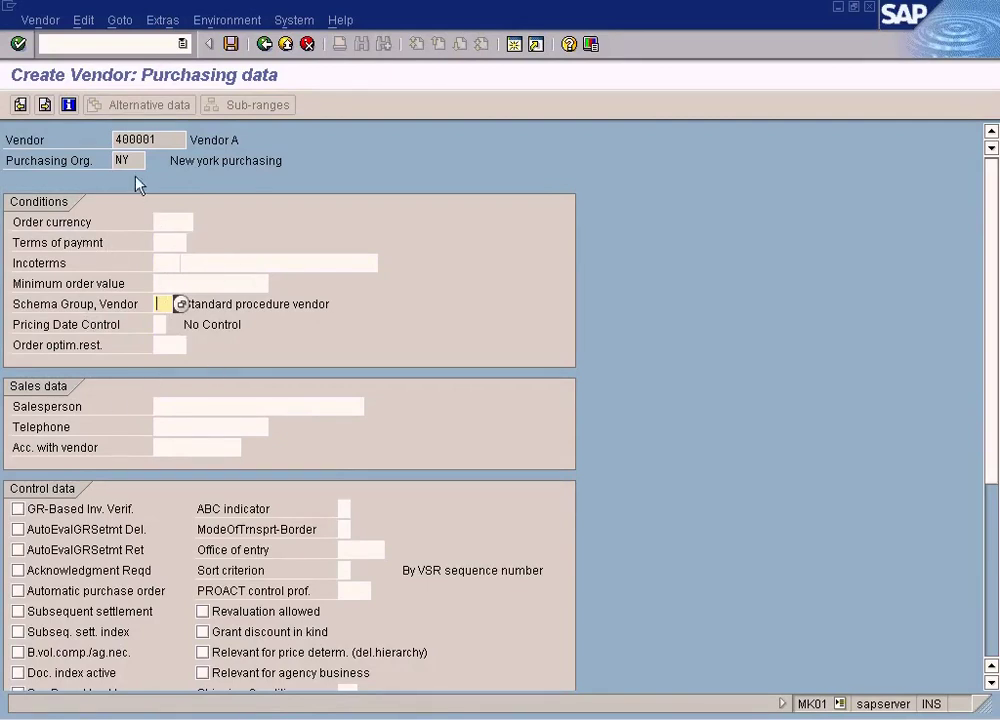
left_click_drag(133, 162, 107, 162)
left_click(137, 160)
left_click(168, 139)
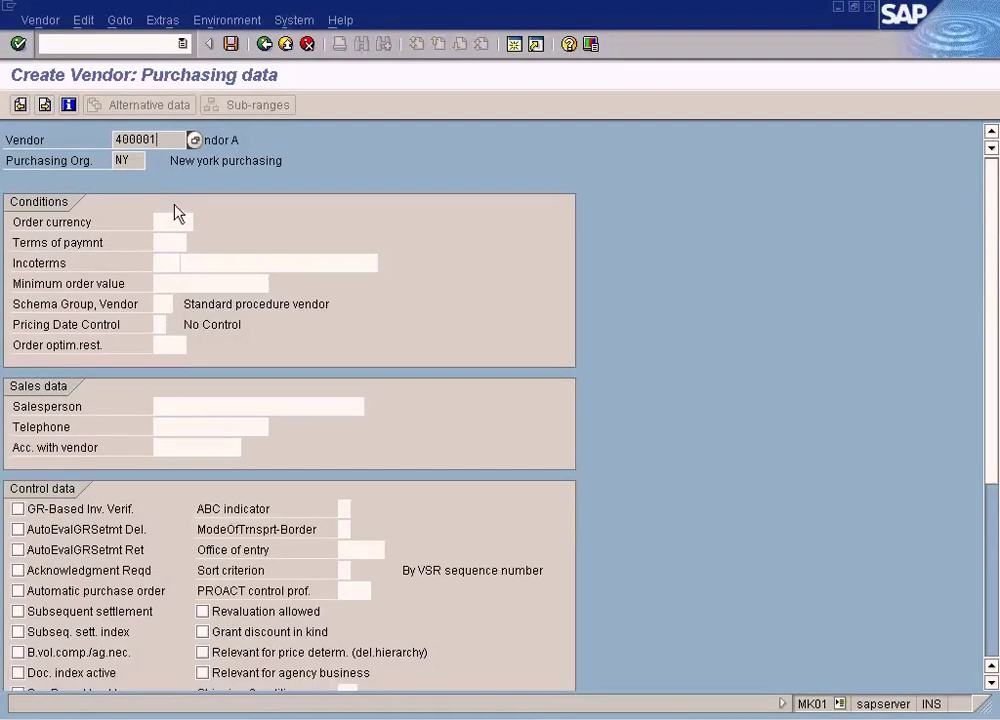
Set the order currency in Vendor A's purchasing conditions to USD.
left_click(176, 217)
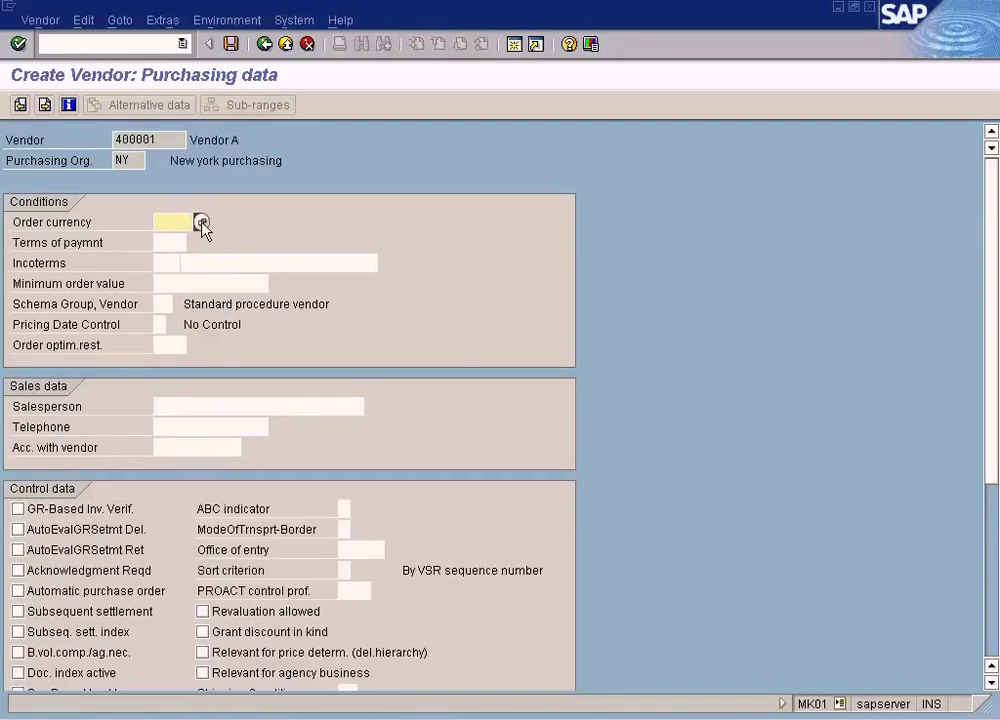
left_click(201, 221)
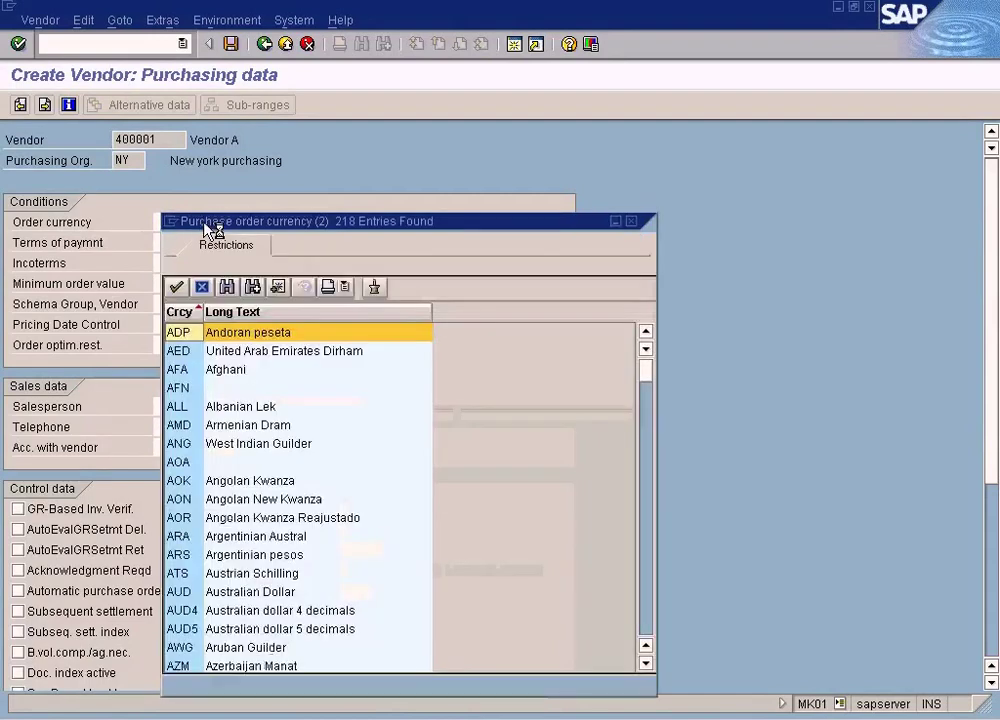
left_click(631, 221)
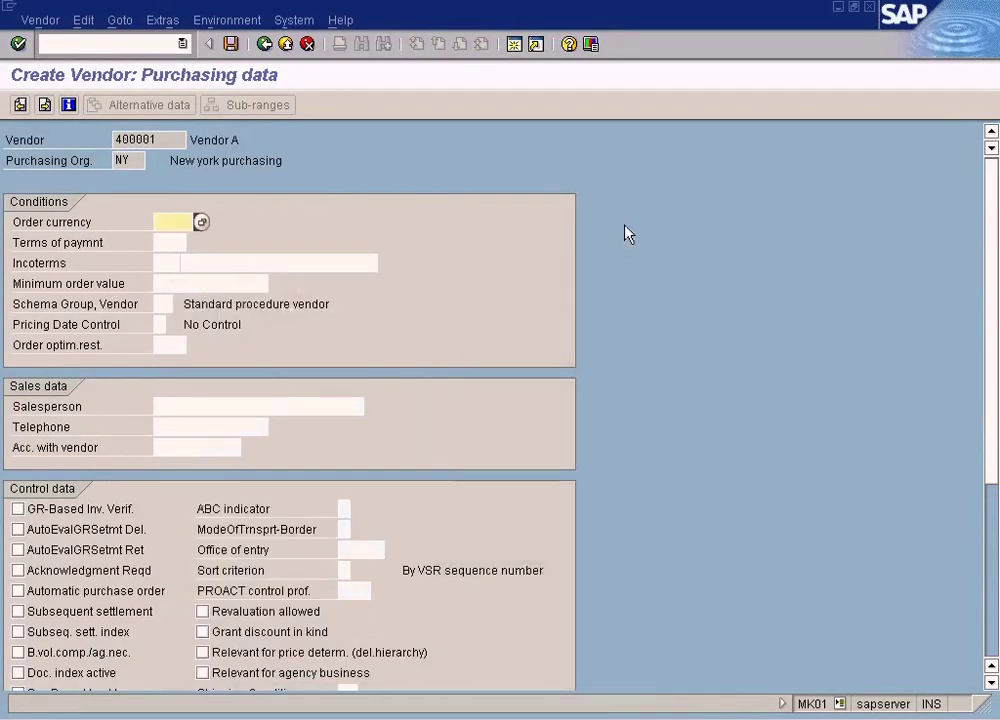
type("USD")
key("Tab")
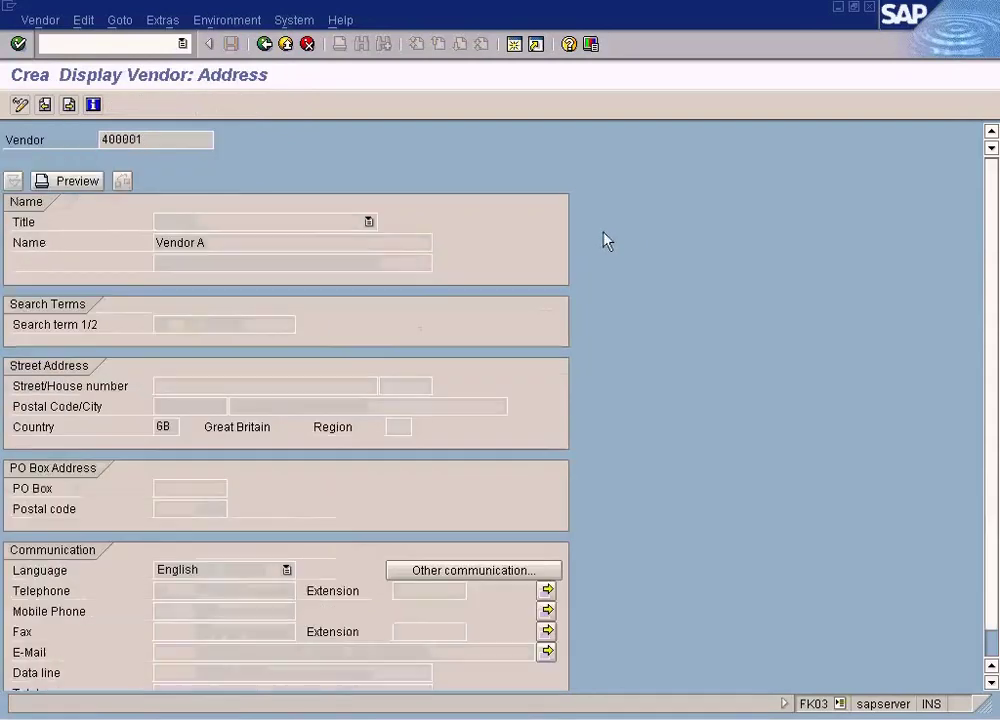
Bring up Vendor A's payment transactions view for company code SUN in the display session and examine its payment terms.
left_click(70, 107)
left_click(70, 107)
left_click(70, 106)
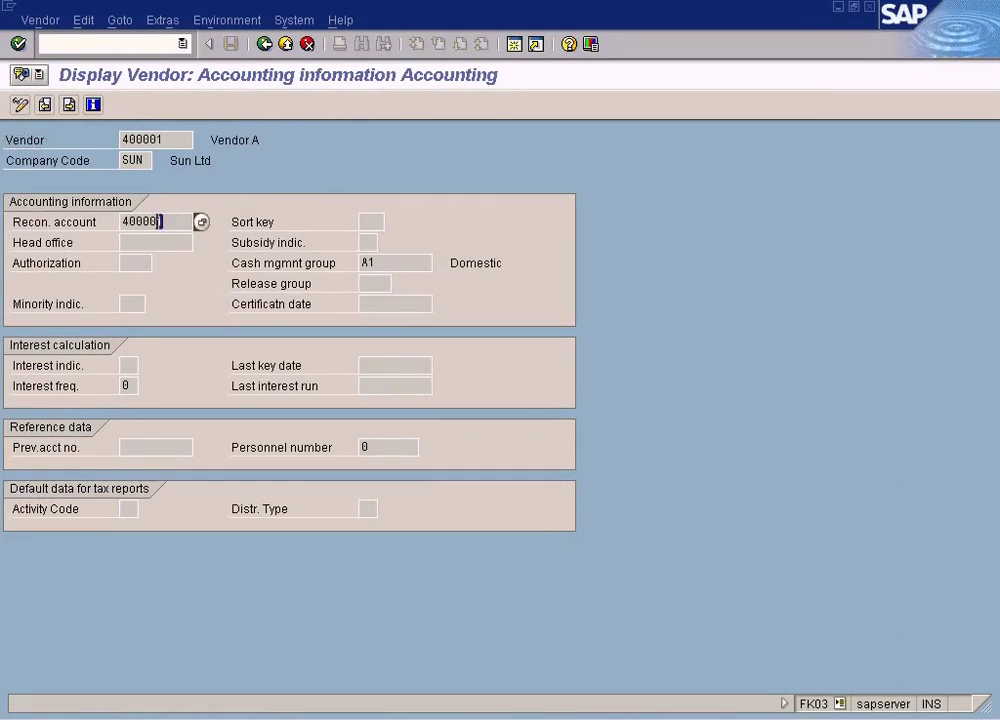
key("Return")
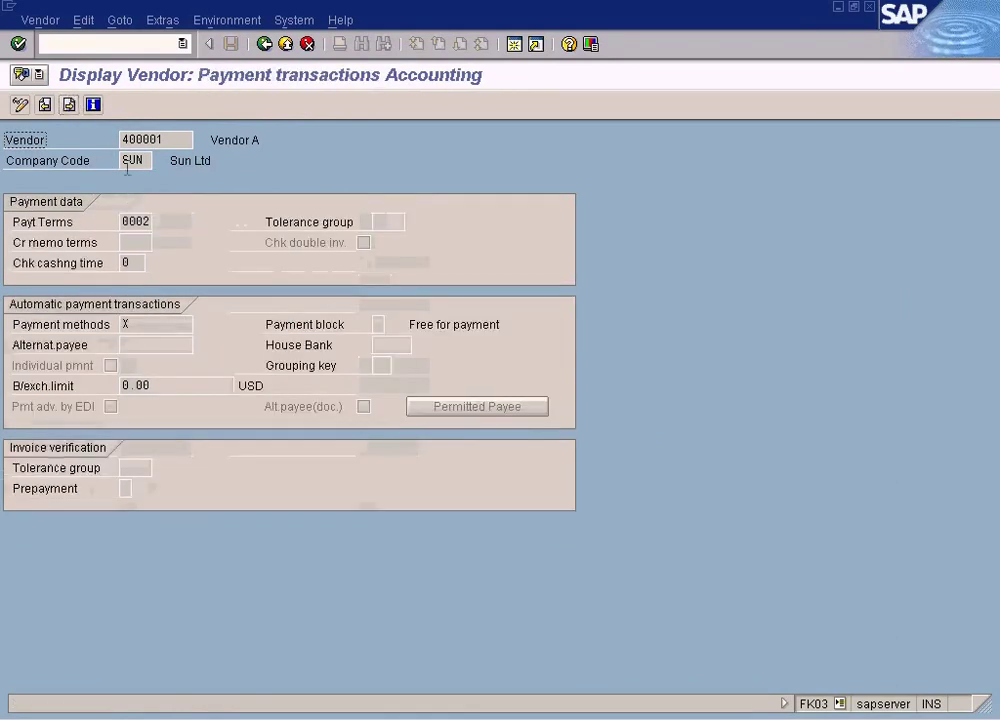
left_click(136, 221)
left_click(135, 160)
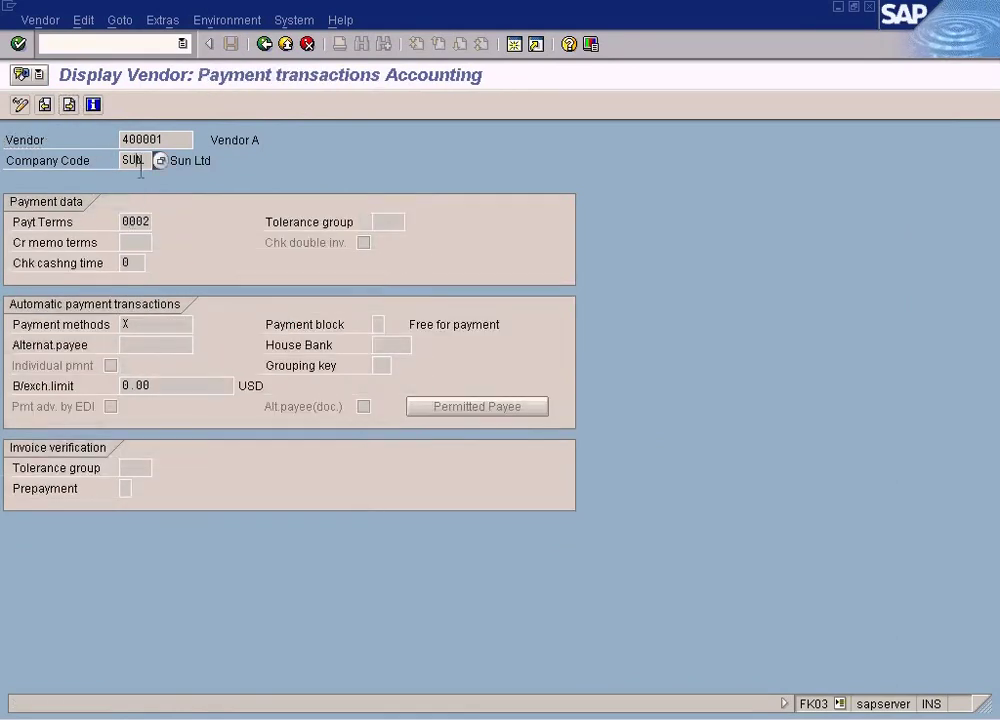
left_click(146, 221)
left_click(133, 161)
double_click(124, 160)
left_click_drag(130, 221, 206, 224)
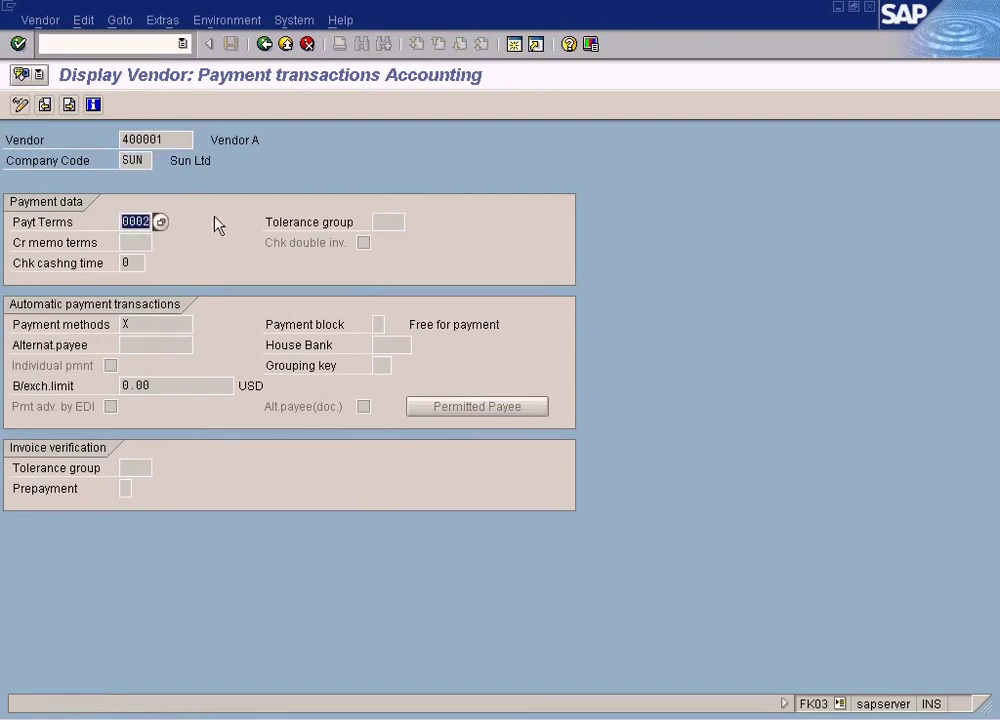
Switch to the image Purchasing data of a vendor.JPG in Paint and select the area around the Company code data line.
left_click(518, 719)
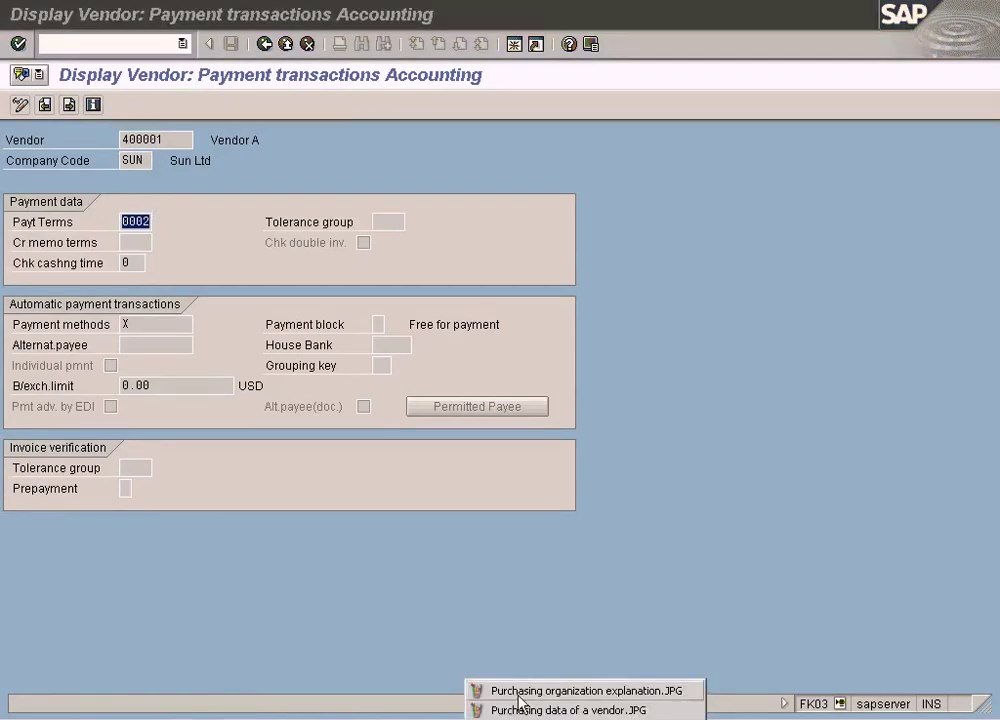
left_click(518, 708)
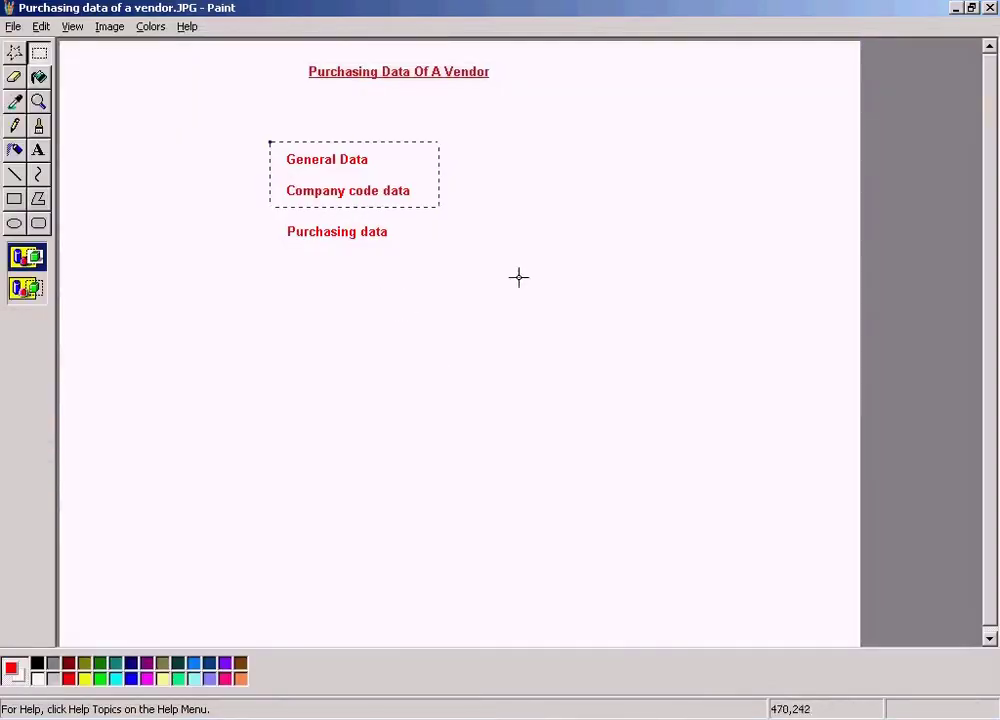
left_click(298, 185)
left_click_drag(275, 185, 461, 201)
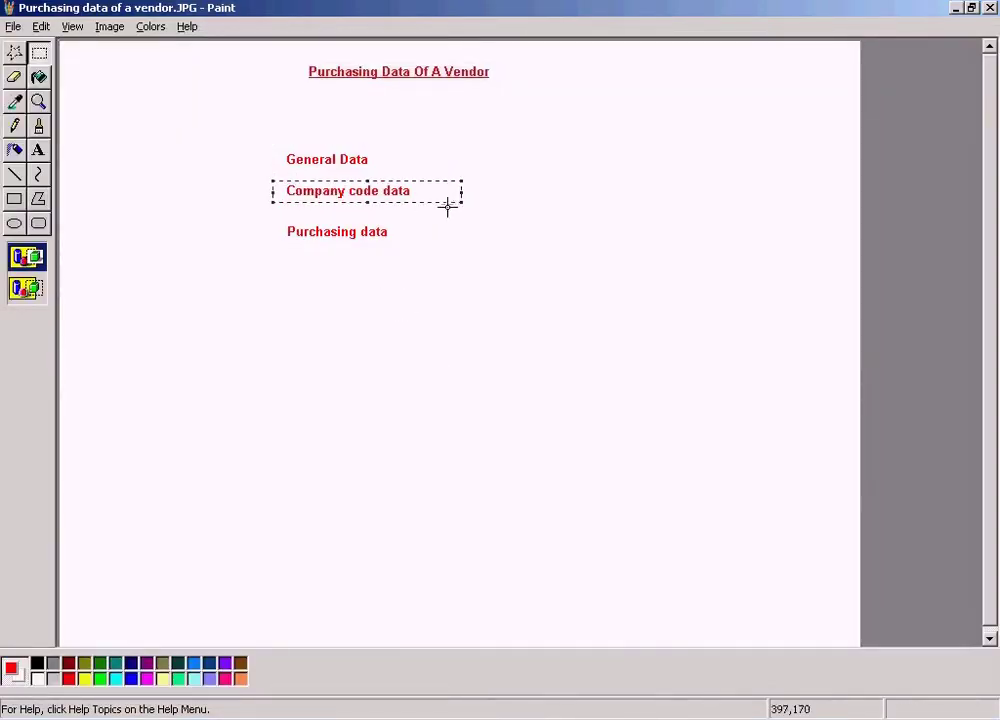
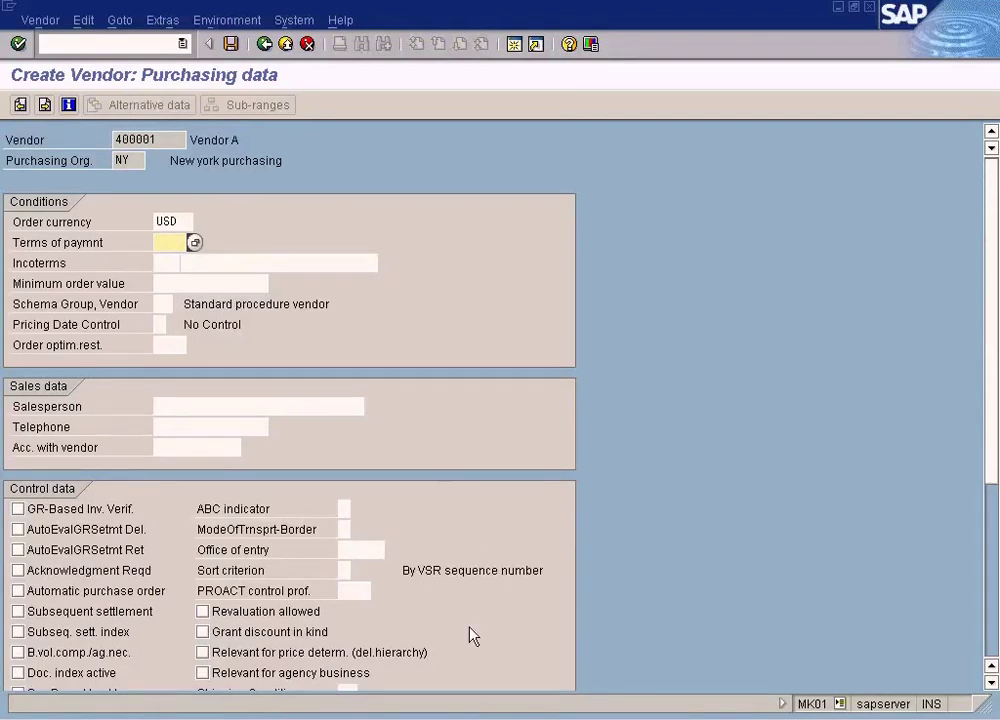
Switch to SAP's Display Vendor: Payment transactions Accounting session and highlight the payment terms of Vendor A.
left_click(320, 718)
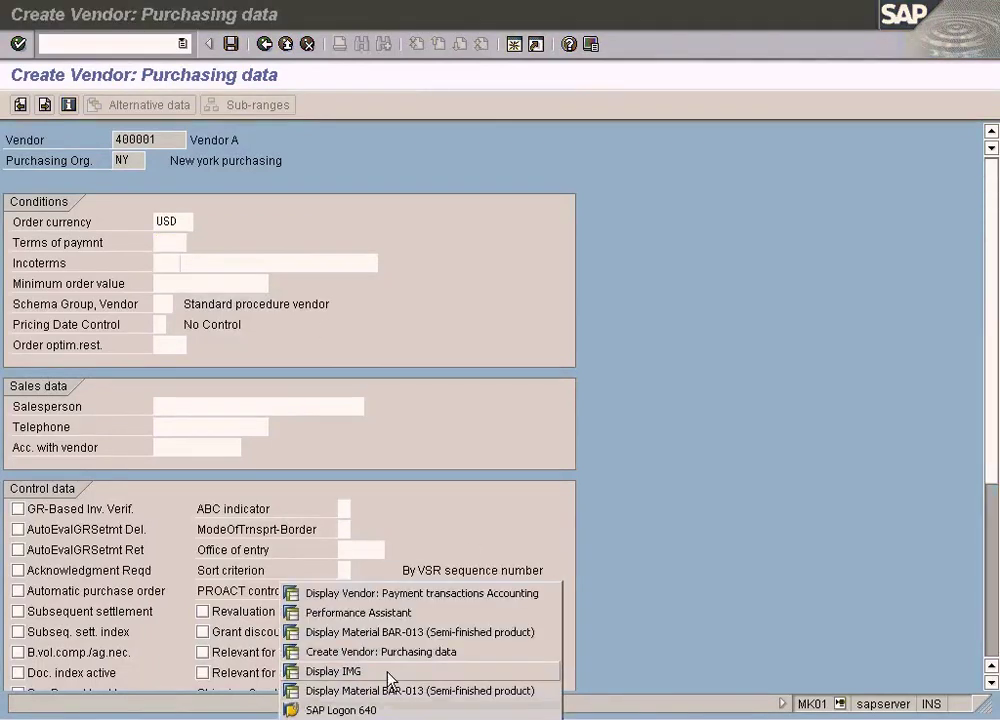
left_click(432, 594)
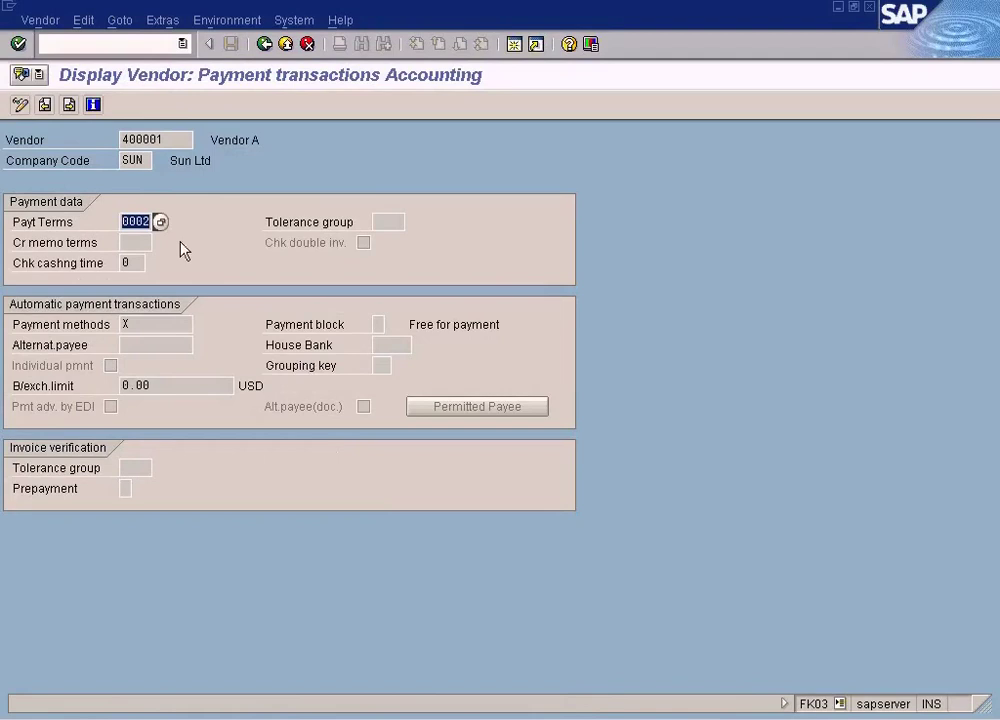
double_click(135, 222)
Read the help for the purchasing data's terms of payment, focusing on the note about separate areas of master records.
key("alt+Tab")
key("F1")
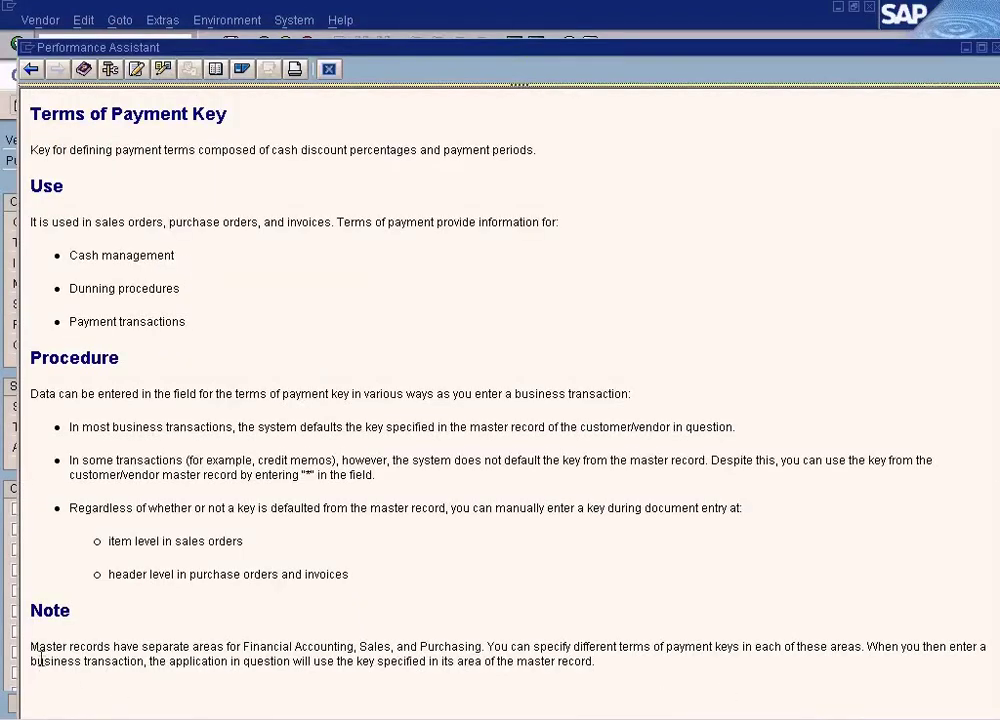
left_click_drag(31, 647, 629, 665)
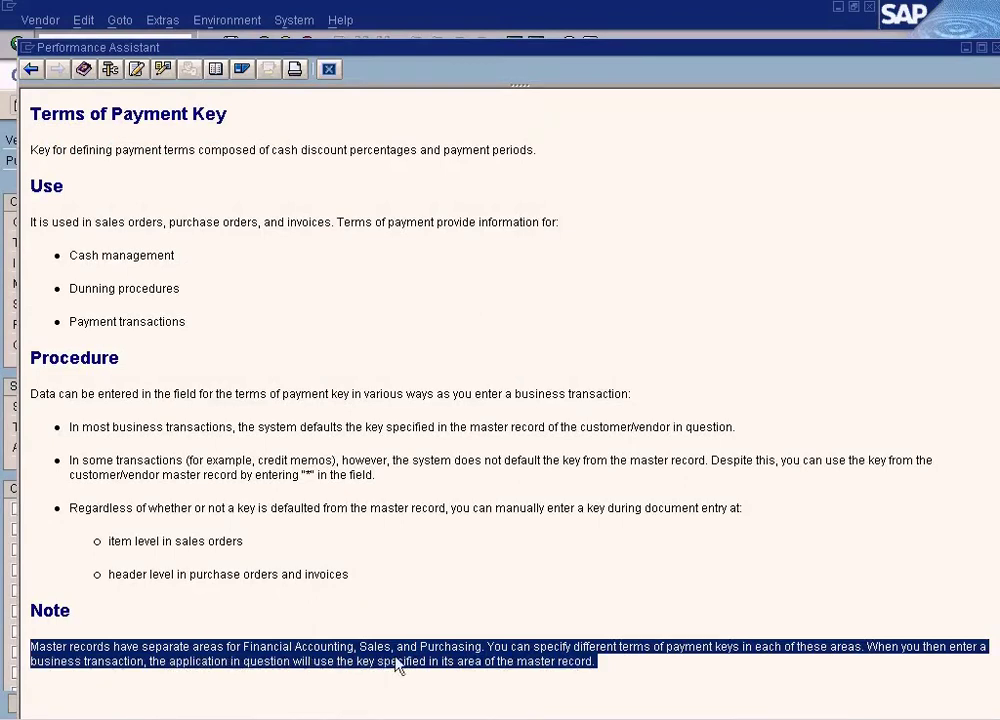
left_click(722, 665)
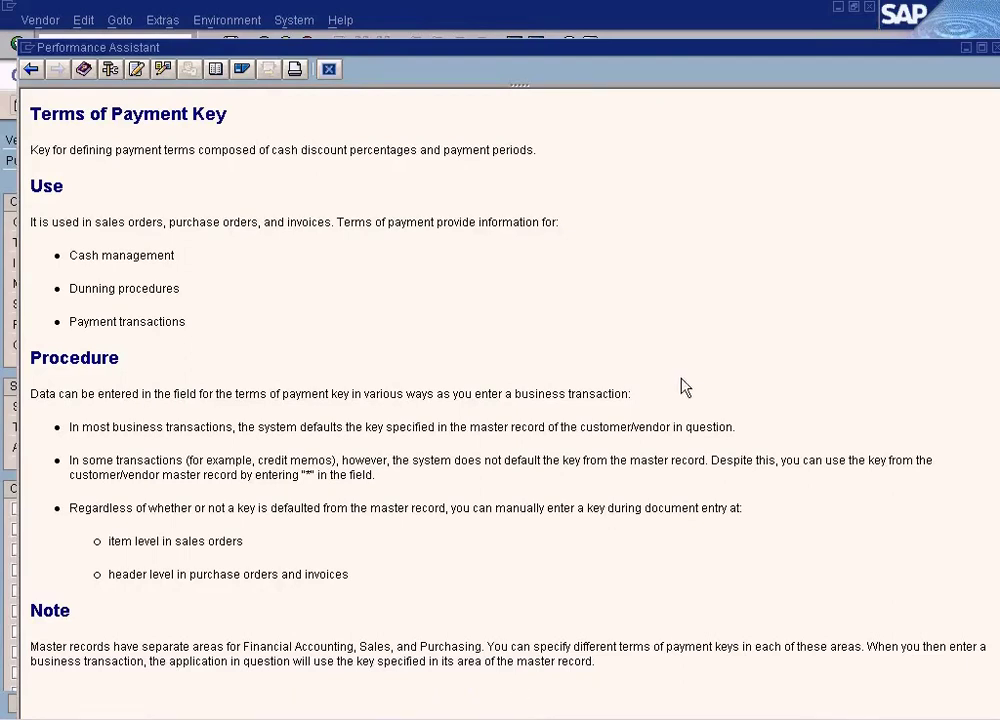
left_click(331, 70)
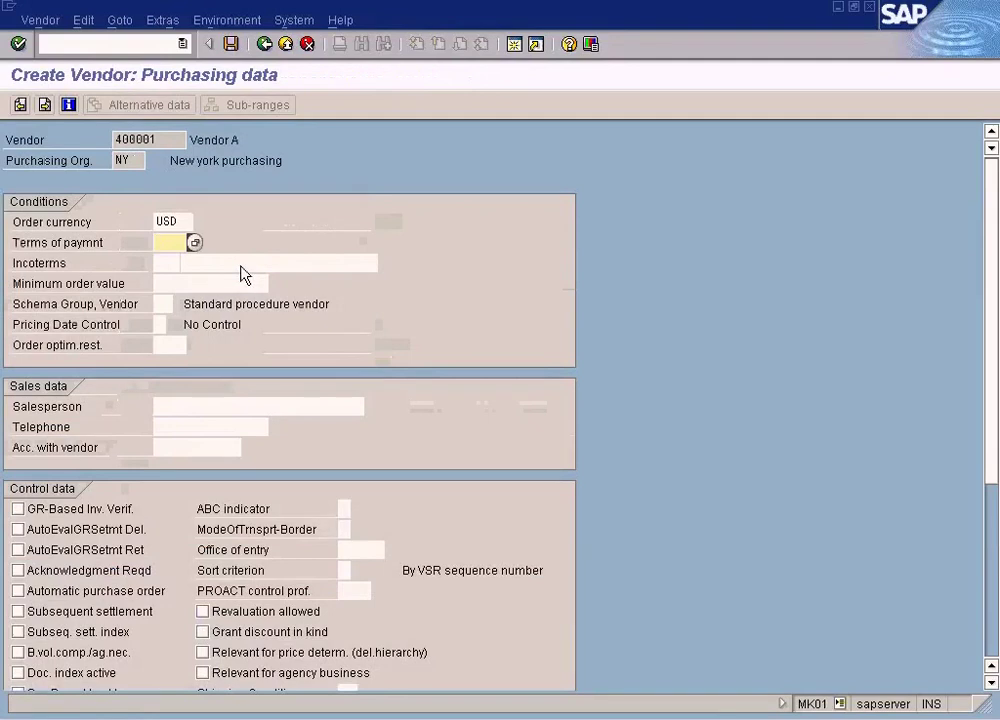
Examine the Incoterms, minimum order value and sales data fields, plus the control, default material and service data sections.
left_click(167, 263)
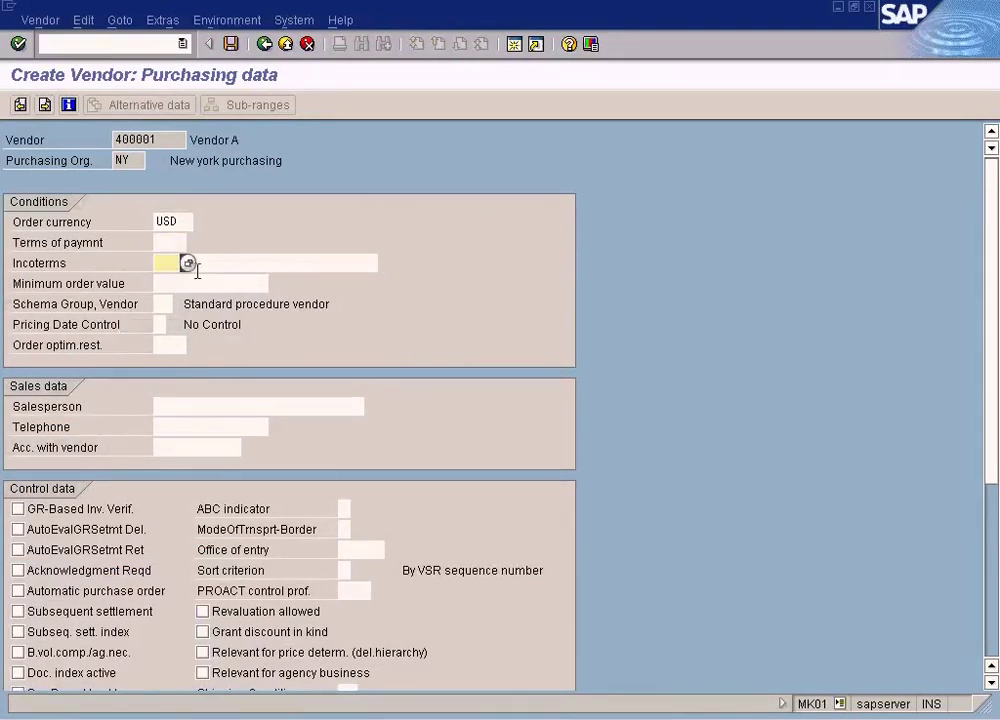
left_click(199, 283)
left_click(228, 410)
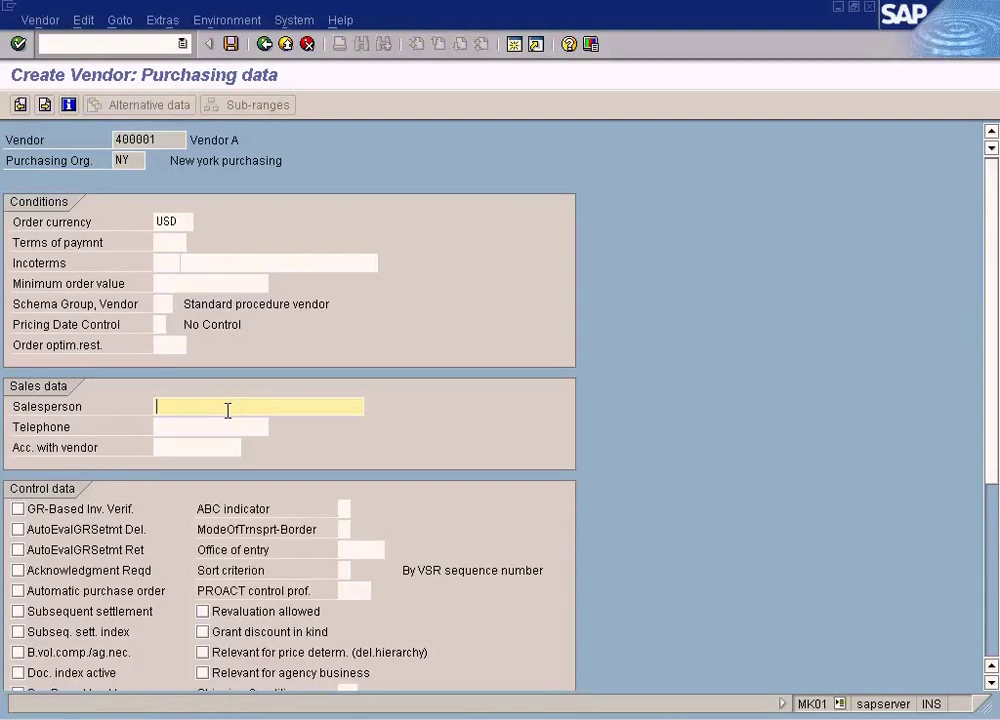
left_click(204, 450)
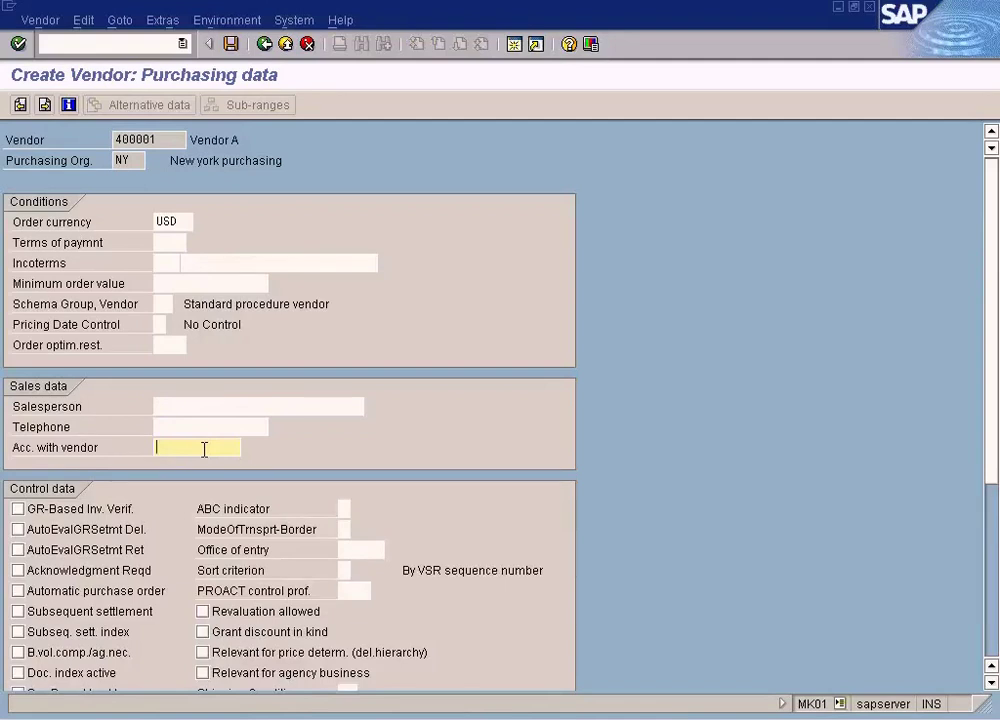
left_click_drag(991, 426, 997, 580)
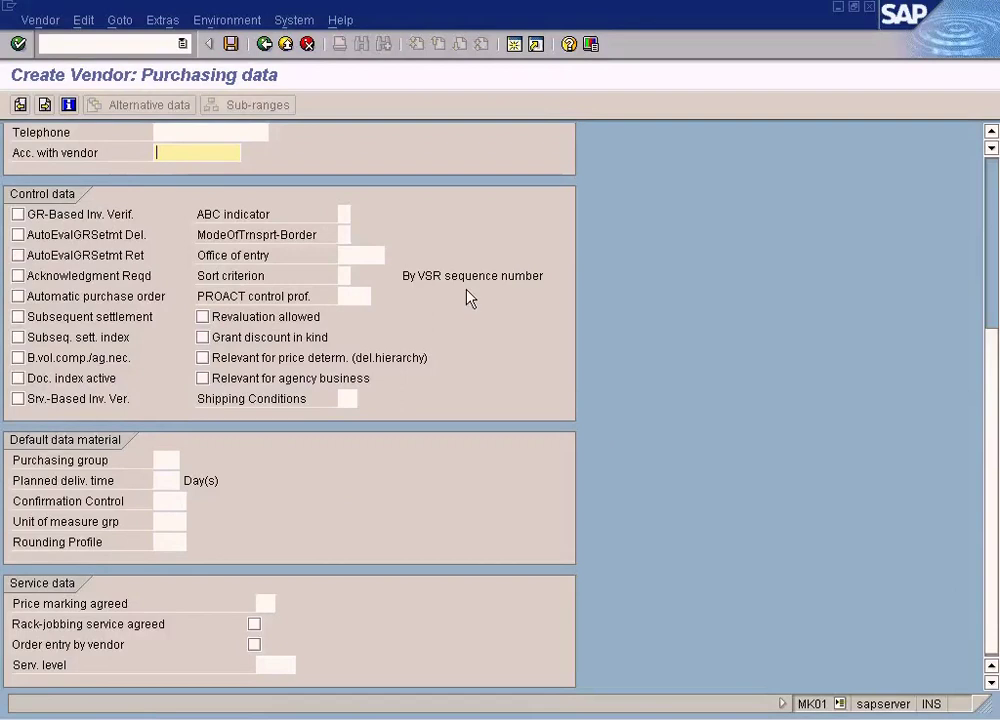
scroll(993, 413, "up", 1)
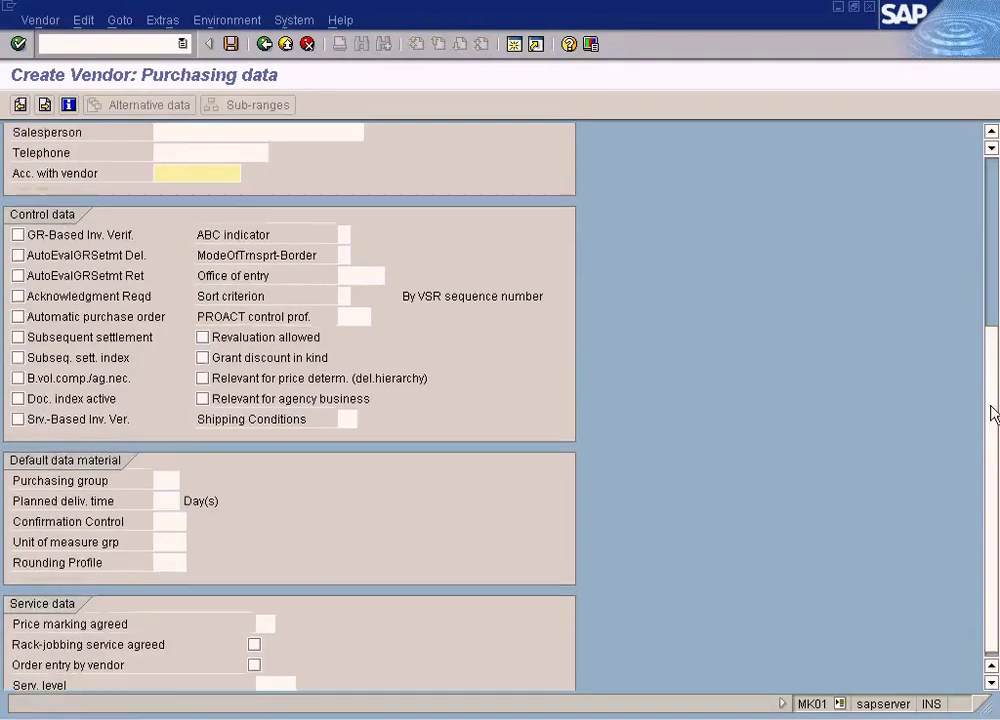
scroll(993, 413, "up", 4)
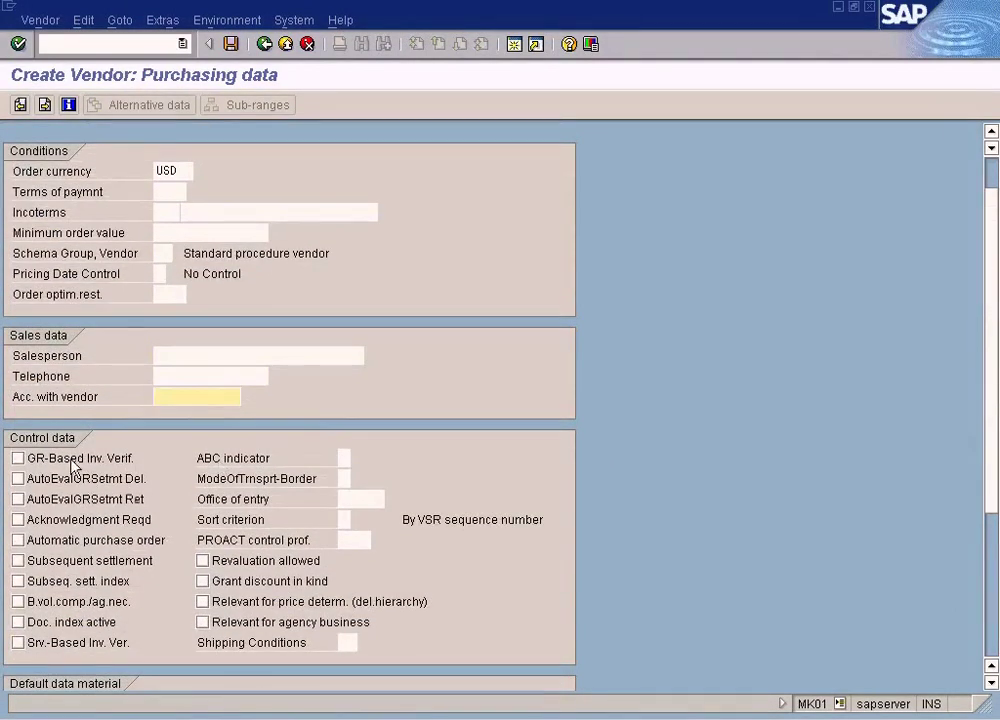
Enable GR-based invoice verification in Vendor A's control data.
left_click(75, 462)
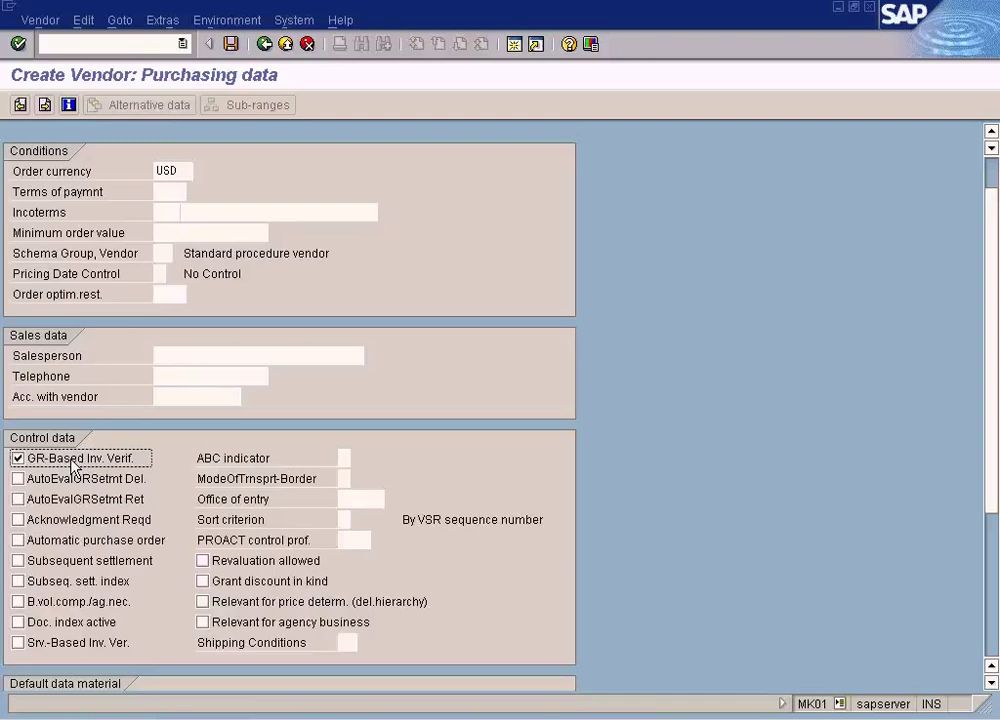
left_click(72, 462)
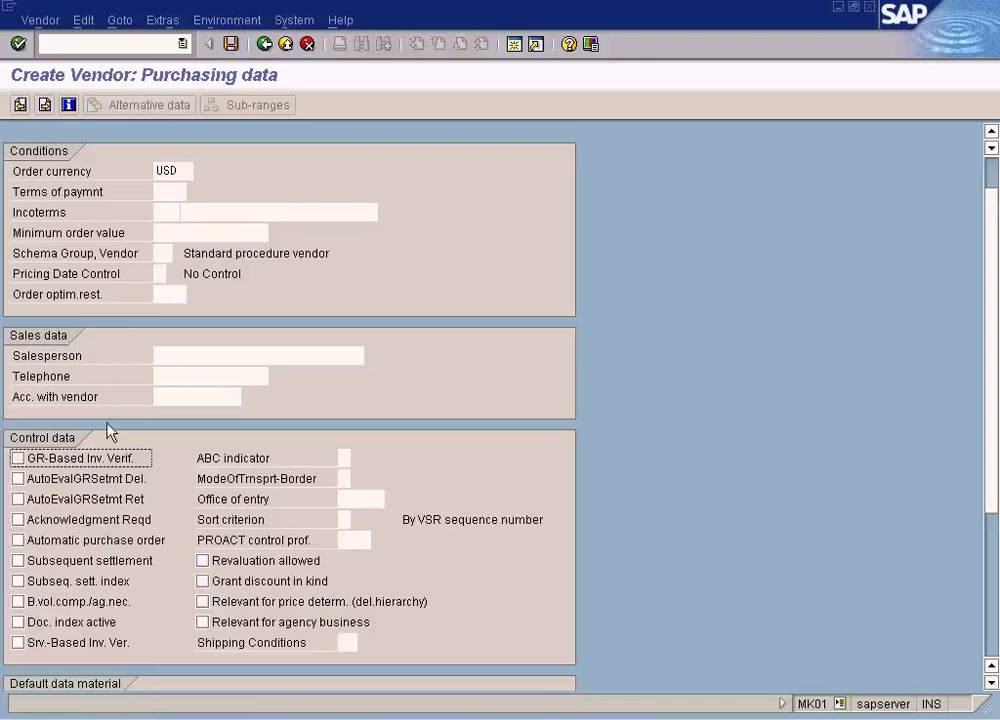
left_click(72, 460)
Save Vendor A's purchasing data for purchasing organization NY.
left_click(991, 132)
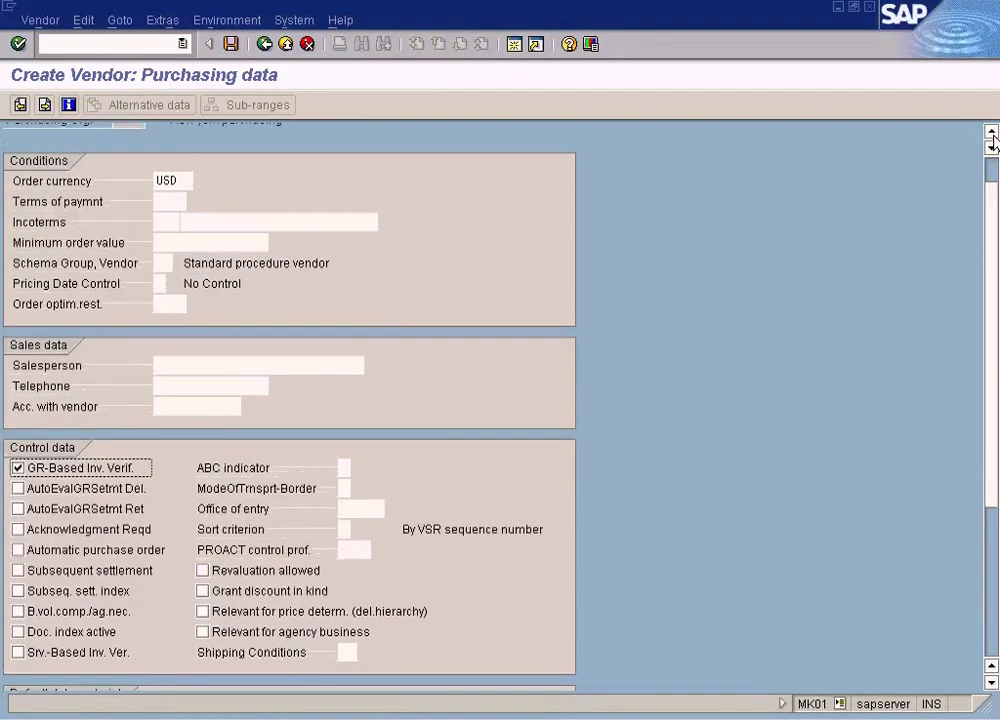
left_click(992, 133)
left_click(992, 133)
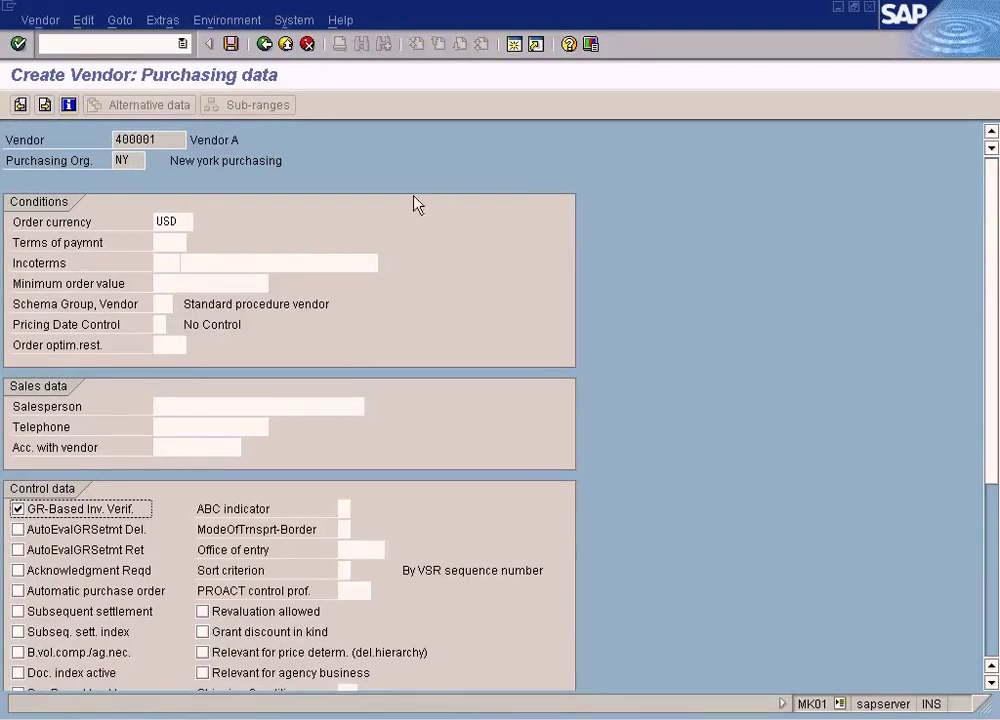
left_click(231, 45)
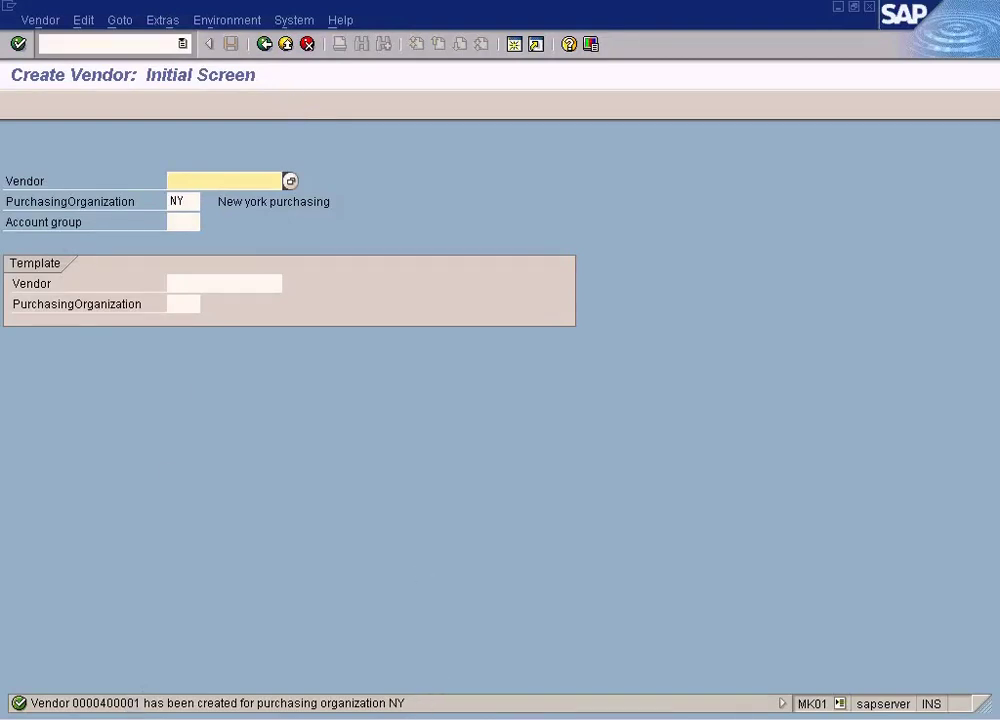
Check the topic list in SAP MM Training.doc in Word, and return to the Create Vendor initial screen in SAP.
key("alt+Tab")
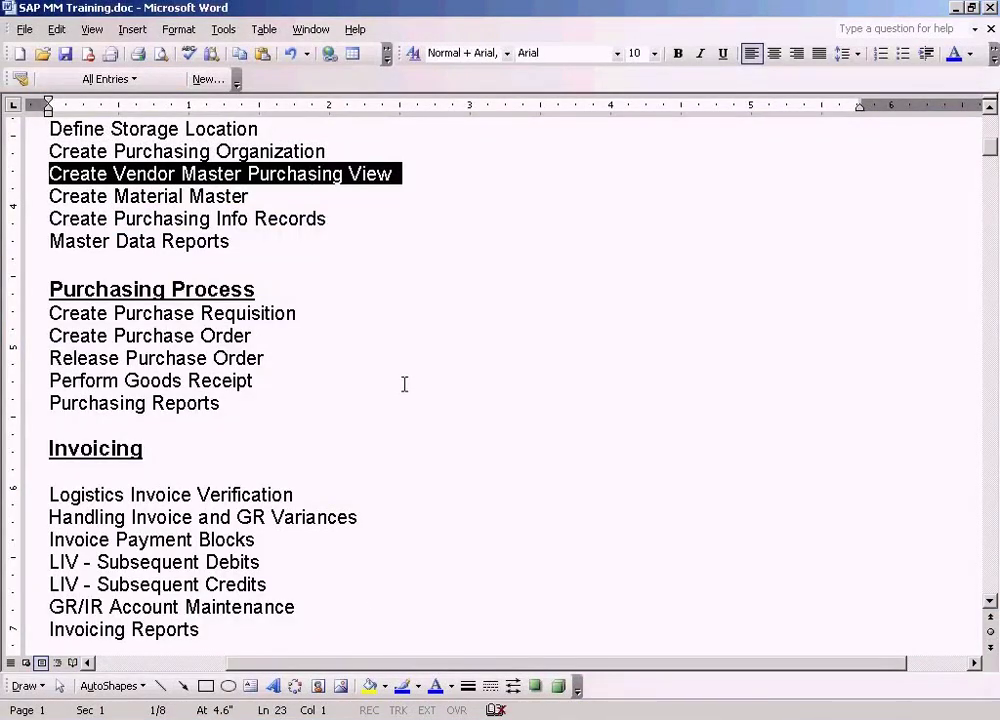
key("alt+Tab")
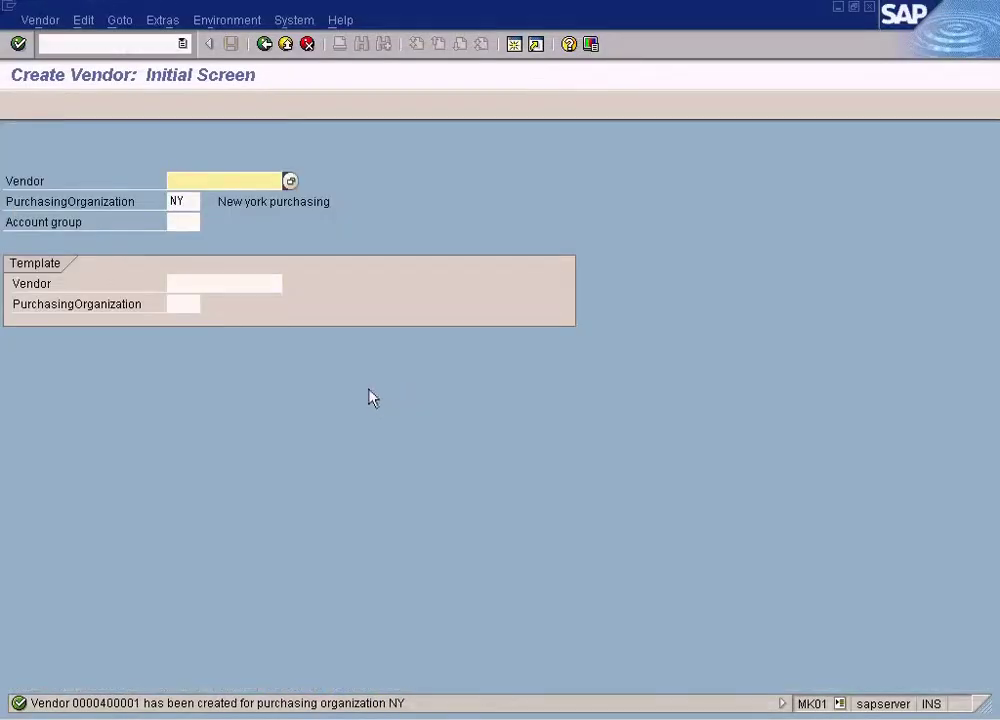